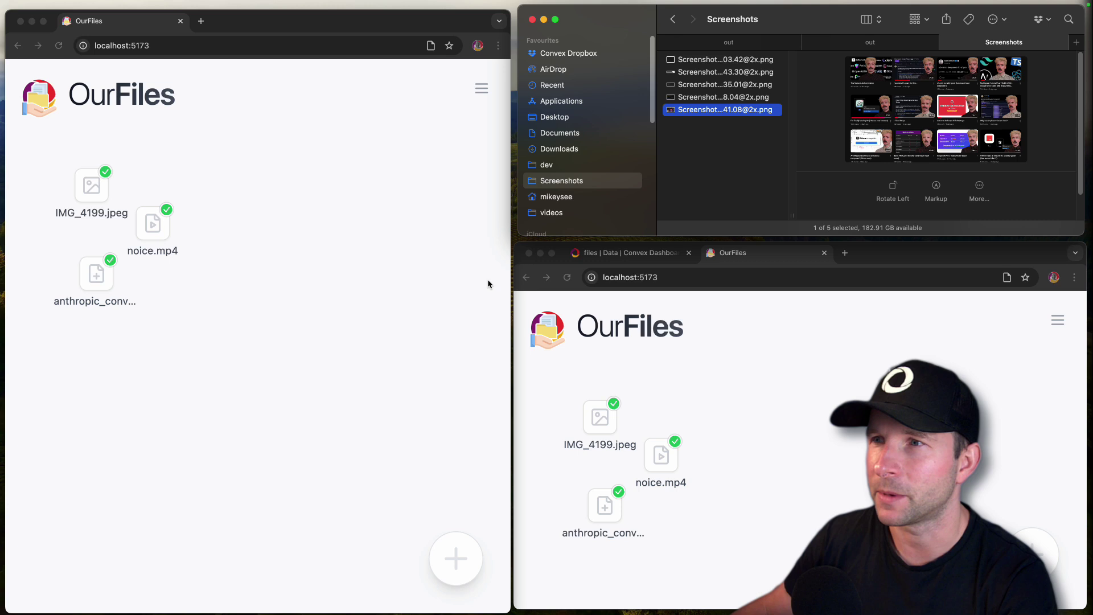
# Upload one screenshot to the board and position it beside noice.mp4, mirrored in both browser windows.
pyautogui.click(727, 98)
pyautogui.moveTo(726, 102); pyautogui.dragTo(230, 165)
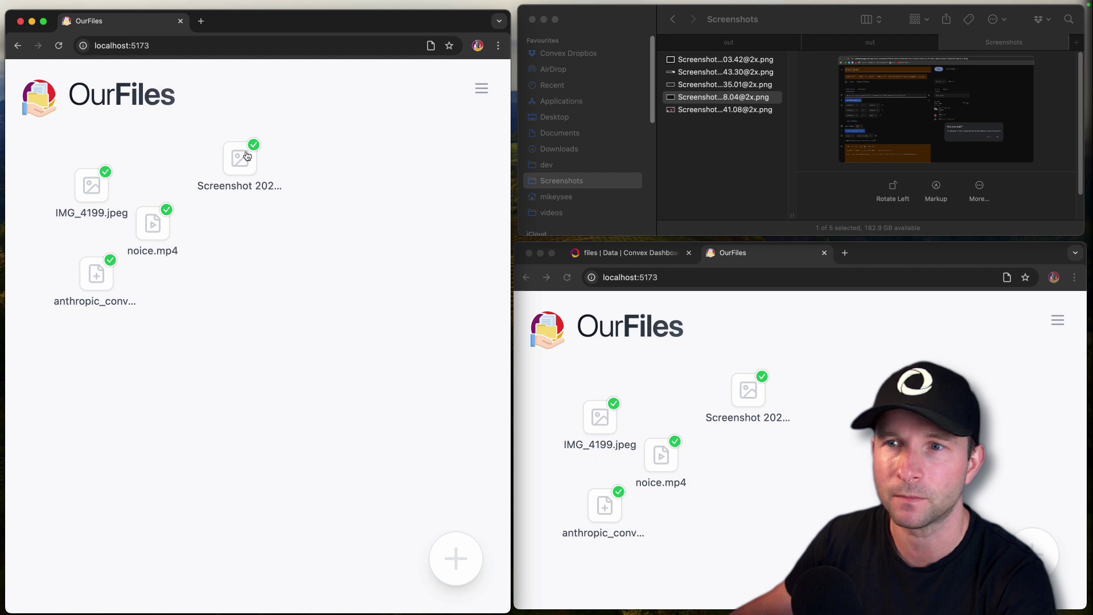
pyautogui.moveTo(242, 171); pyautogui.dragTo(217, 177)
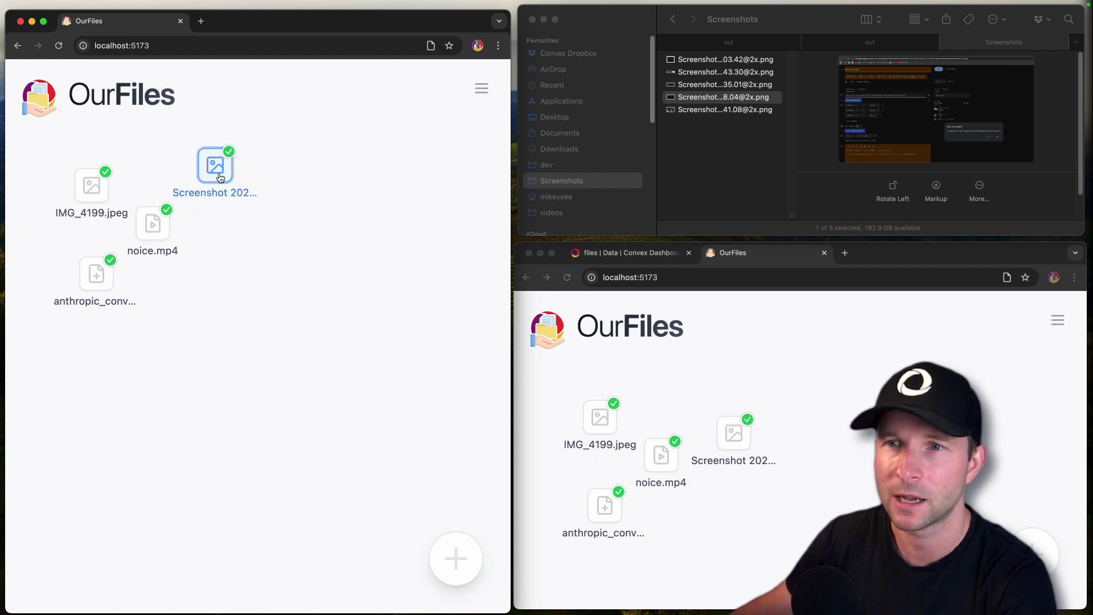
pyautogui.click(721, 405)
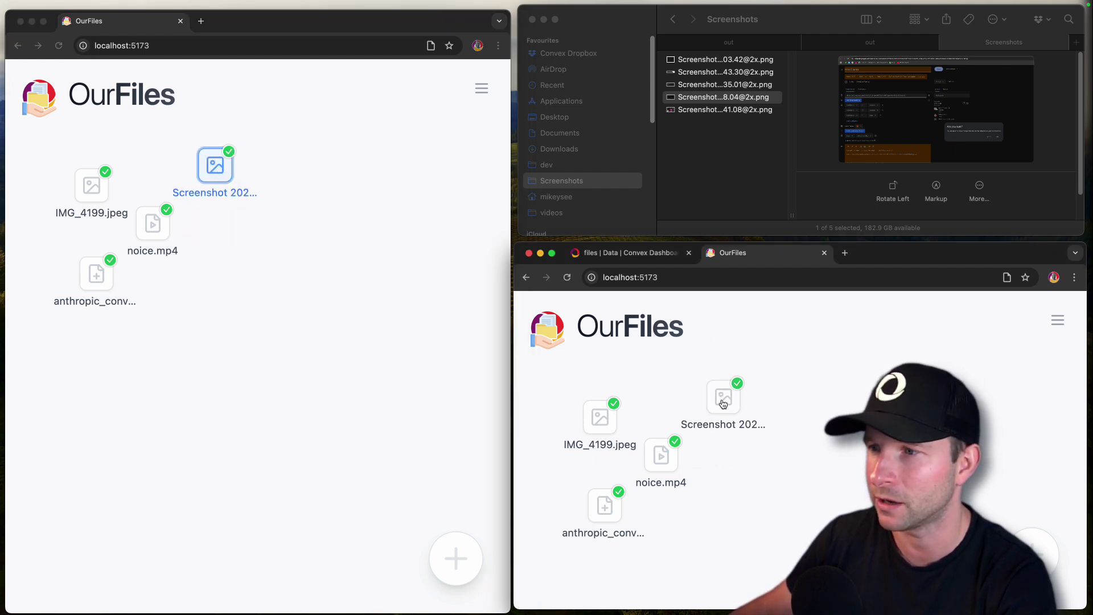
pyautogui.moveTo(723, 404)
pyautogui.mouseDown()
pyautogui.moveTo(672, 381)
pyautogui.moveTo(716, 419)
pyautogui.moveTo(739, 470)
pyautogui.moveTo(679, 391)
pyautogui.moveTo(708, 418)
pyautogui.mouseUp()
pyautogui.click(203, 208)
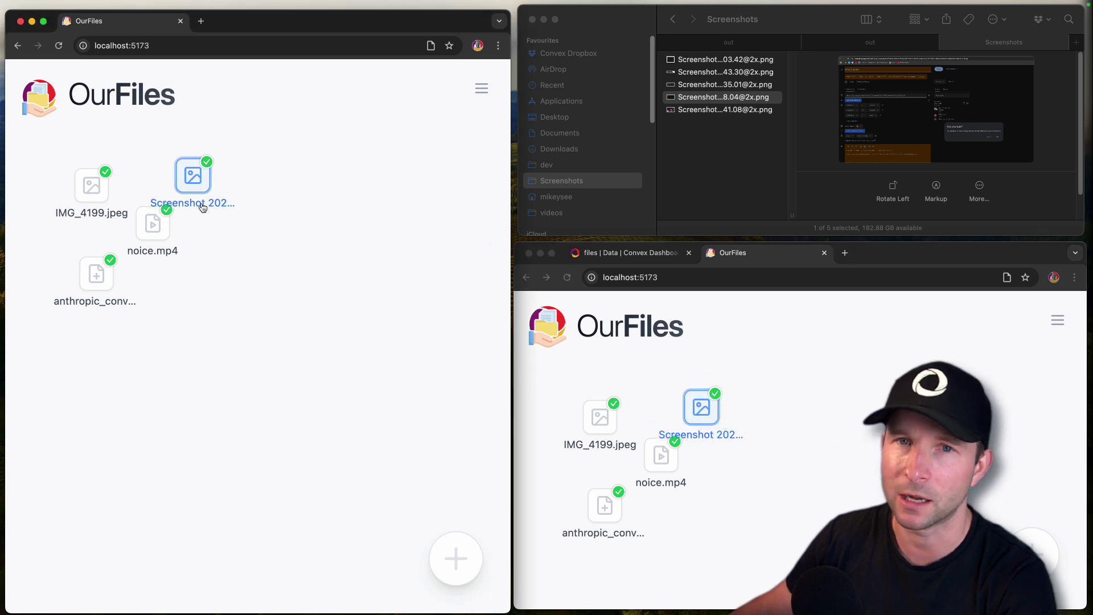
pyautogui.moveTo(202, 208); pyautogui.dragTo(249, 202)
# Upload three more screenshots at once and pull one out of the stacked pile.
pyautogui.click(734, 147)
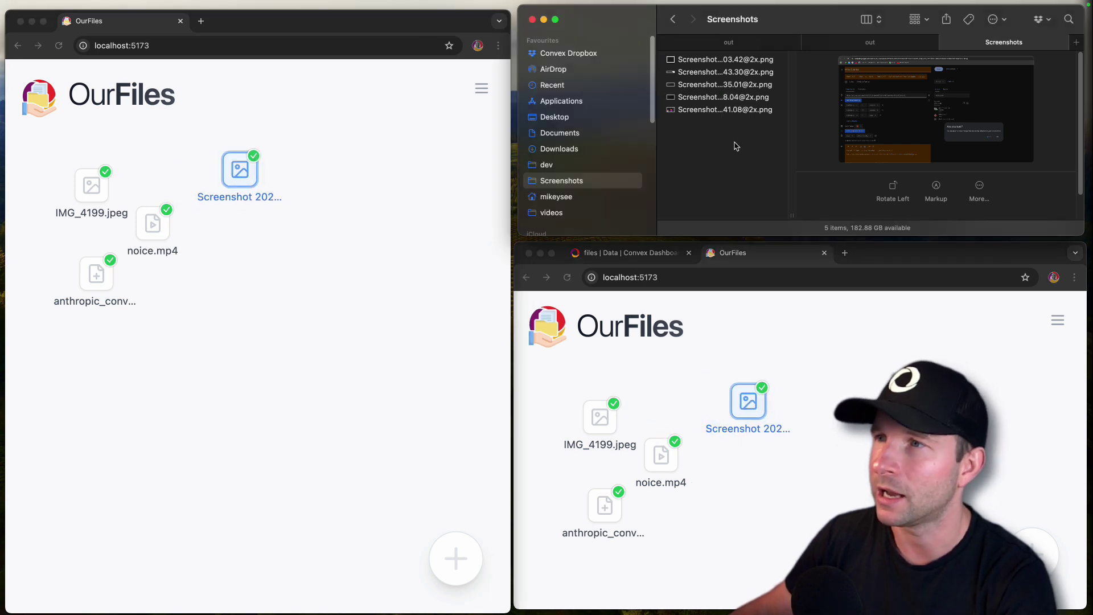
pyautogui.moveTo(734, 146); pyautogui.dragTo(199, 271)
pyautogui.click(268, 374)
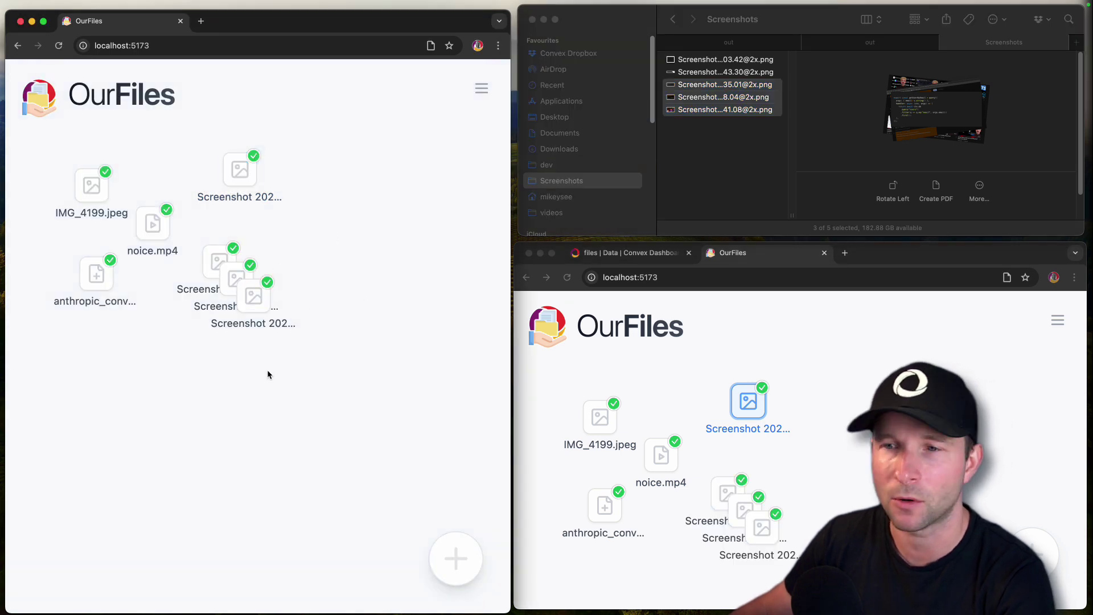
pyautogui.moveTo(243, 301); pyautogui.dragTo(143, 317)
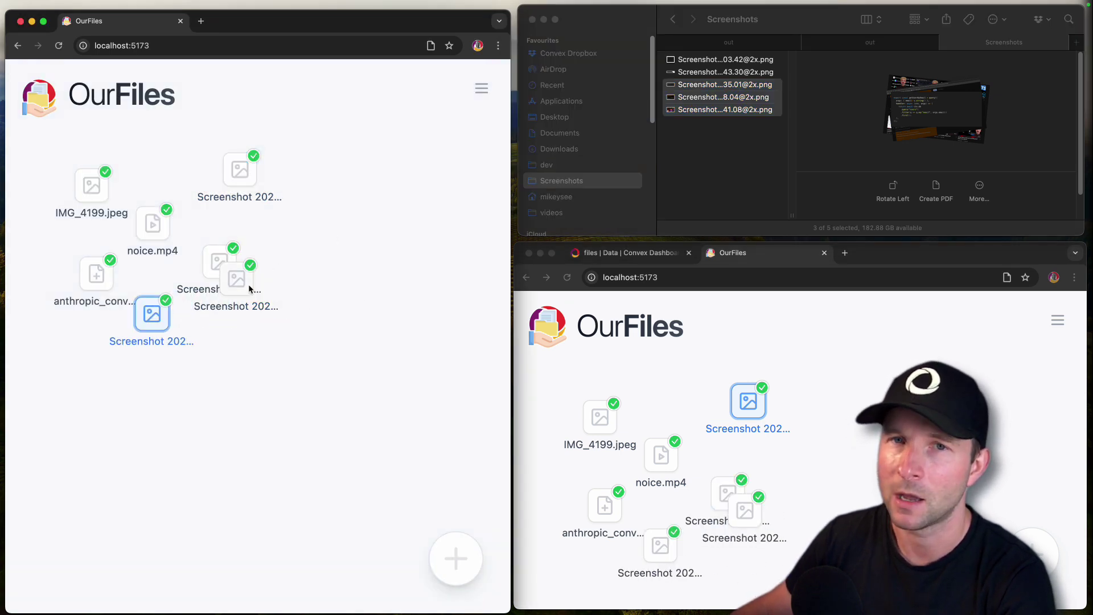
pyautogui.click(872, 43)
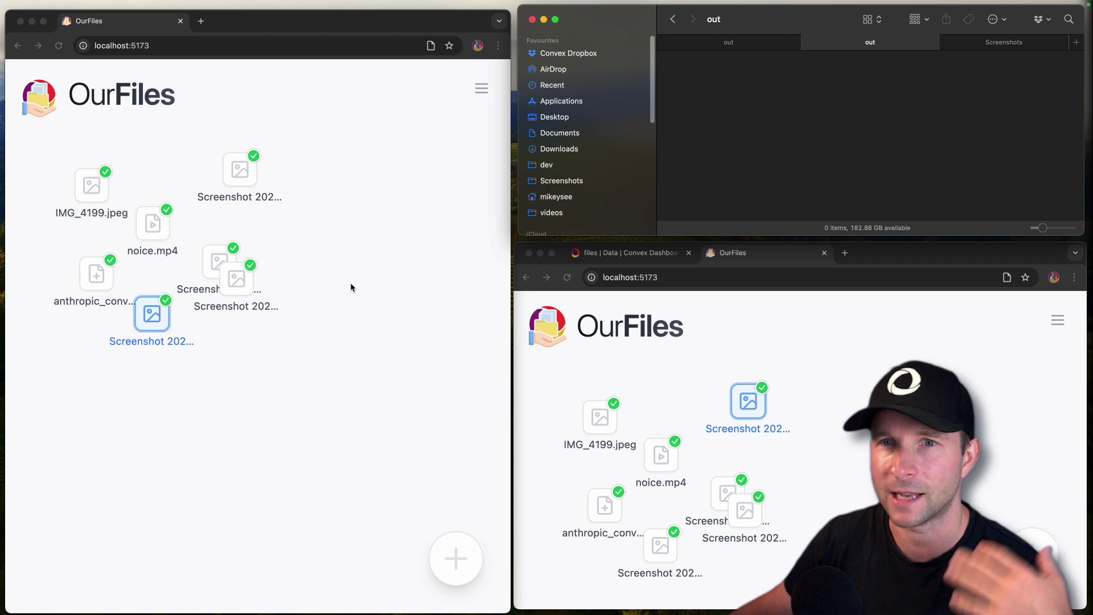
pyautogui.click(314, 350)
pyautogui.click(243, 285)
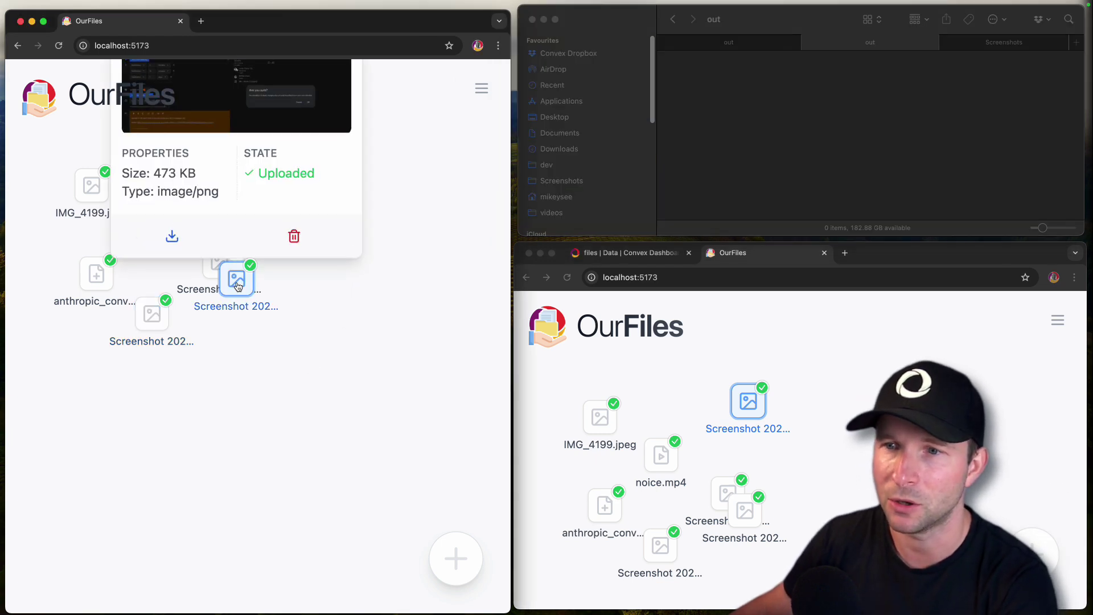
pyautogui.click(182, 233)
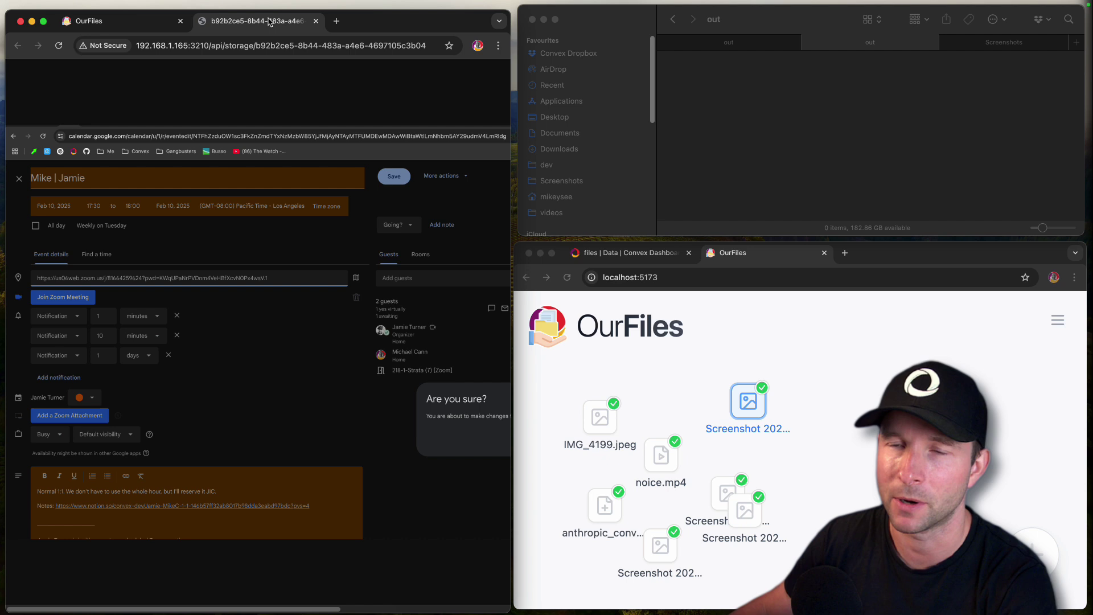
pyautogui.middleClick(268, 22)
pyautogui.click(283, 368)
pyautogui.moveTo(322, 374); pyautogui.dragTo(922, 228)
pyautogui.click(381, 336)
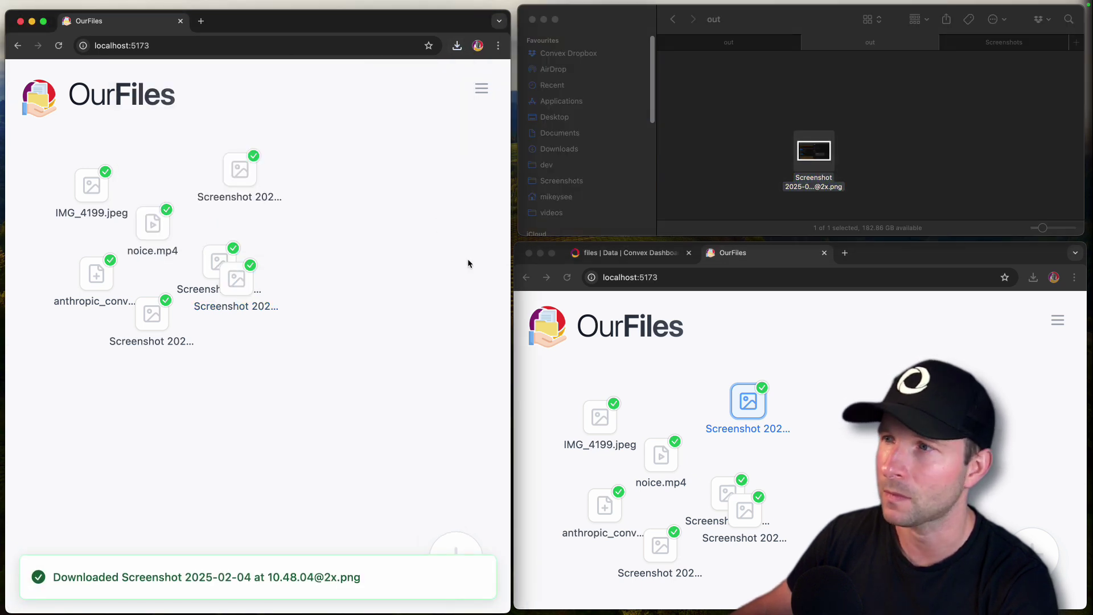
# Download the three lower screenshots together into the out folder, allowing the site to save there.
pyautogui.moveTo(293, 363); pyautogui.dragTo(102, 261)
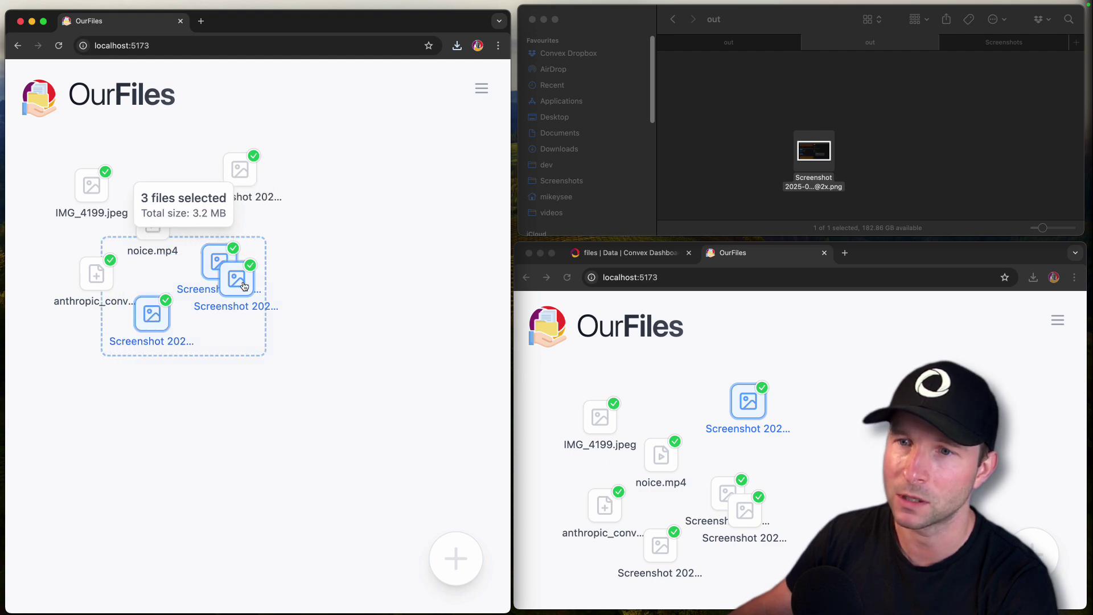
pyautogui.moveTo(245, 285); pyautogui.dragTo(846, 166)
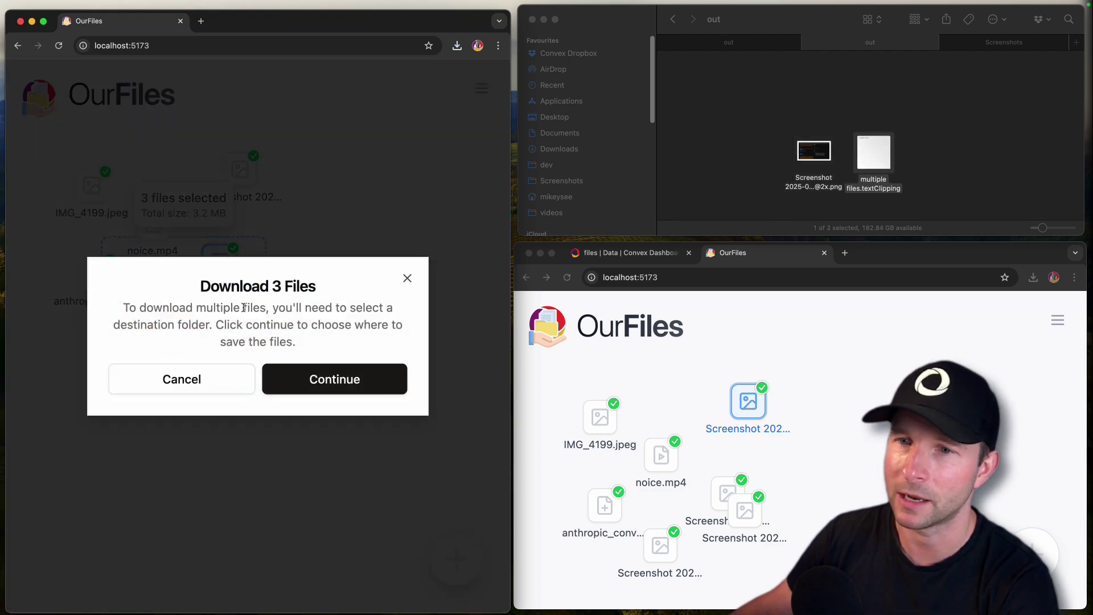
pyautogui.click(341, 380)
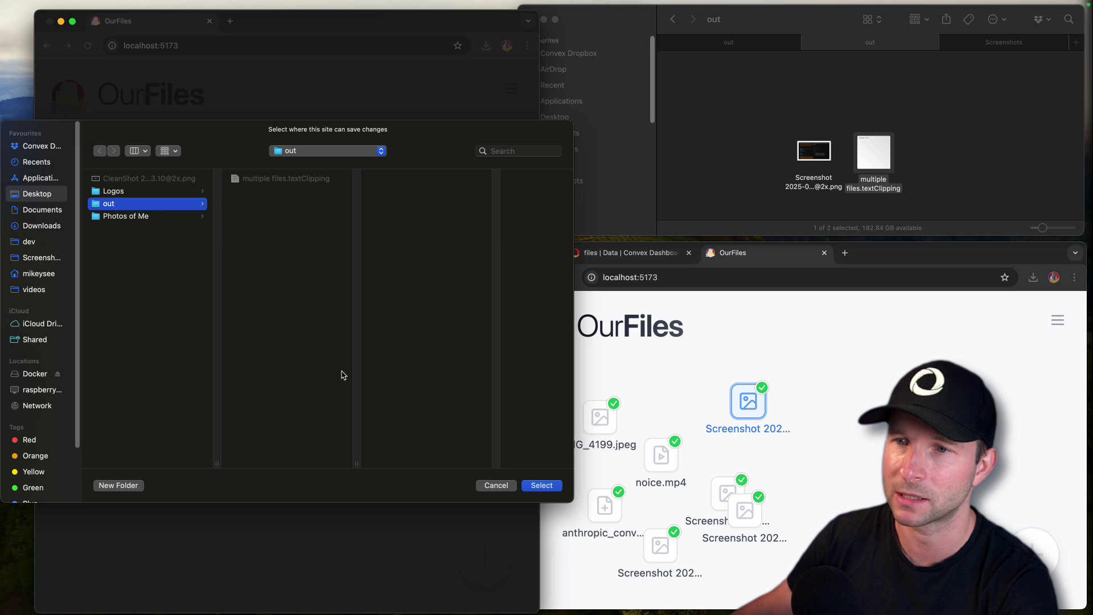
pyautogui.click(538, 486)
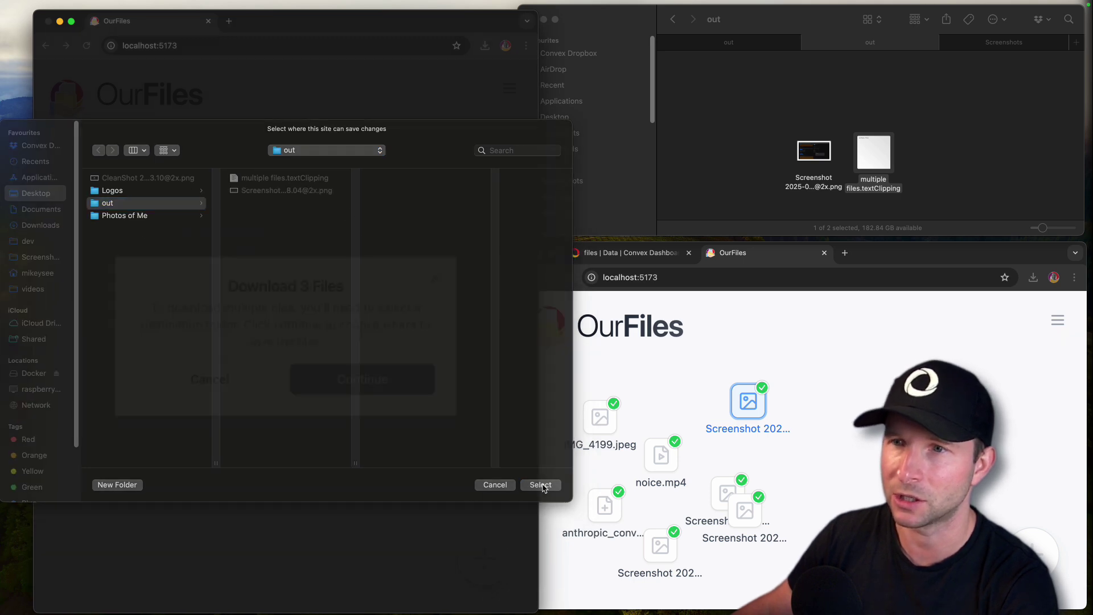
pyautogui.click(369, 118)
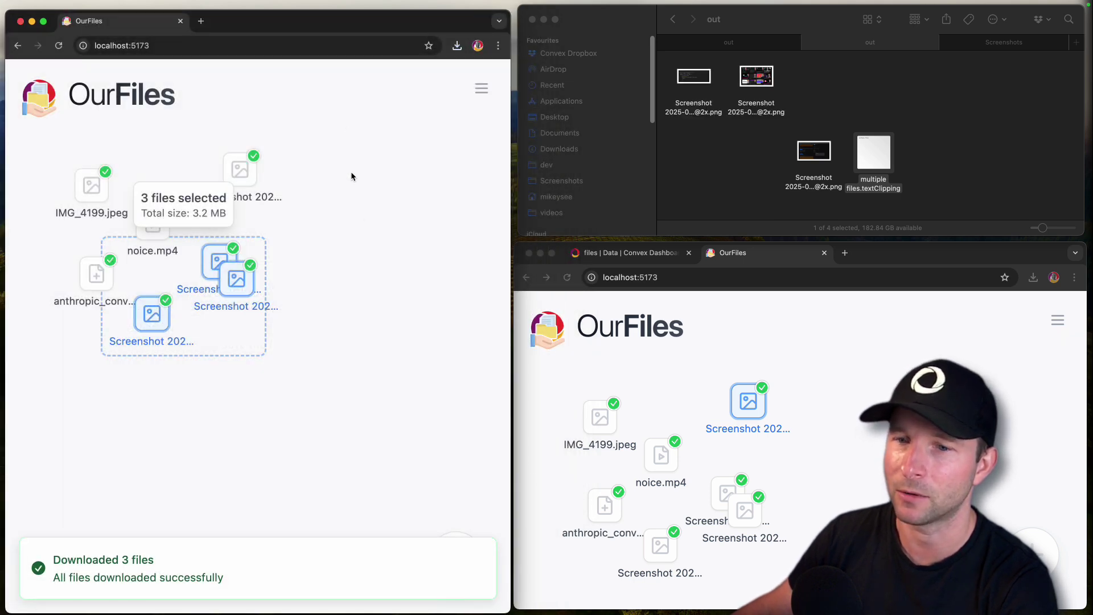
# Delete the stray text clipping from out, then spread the stacked screenshots apart on the board.
pyautogui.click(904, 157)
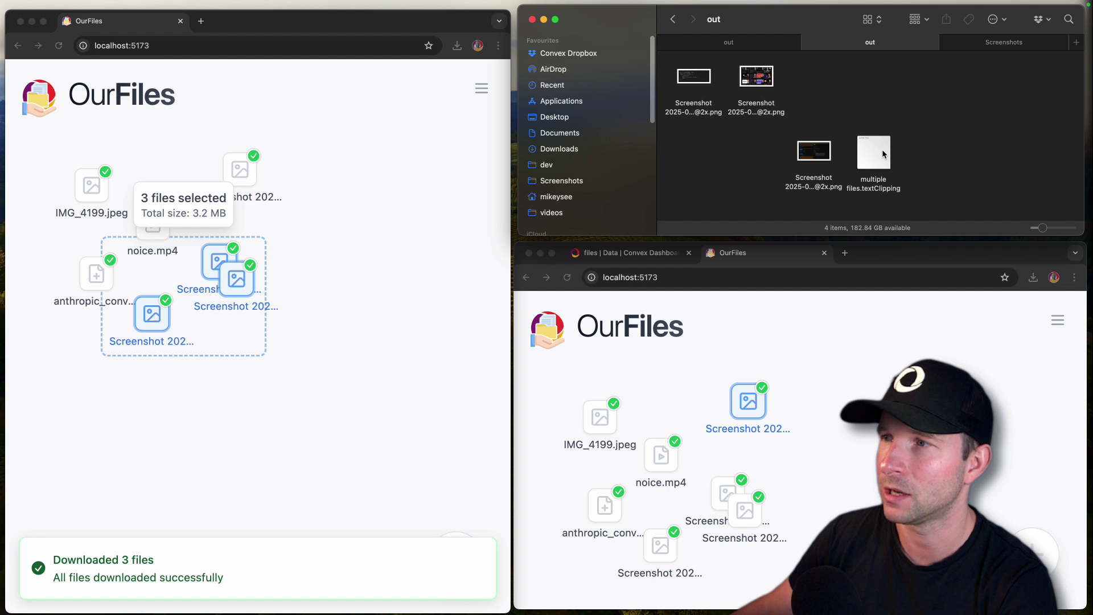
pyautogui.moveTo(883, 155); pyautogui.dragTo(876, 120)
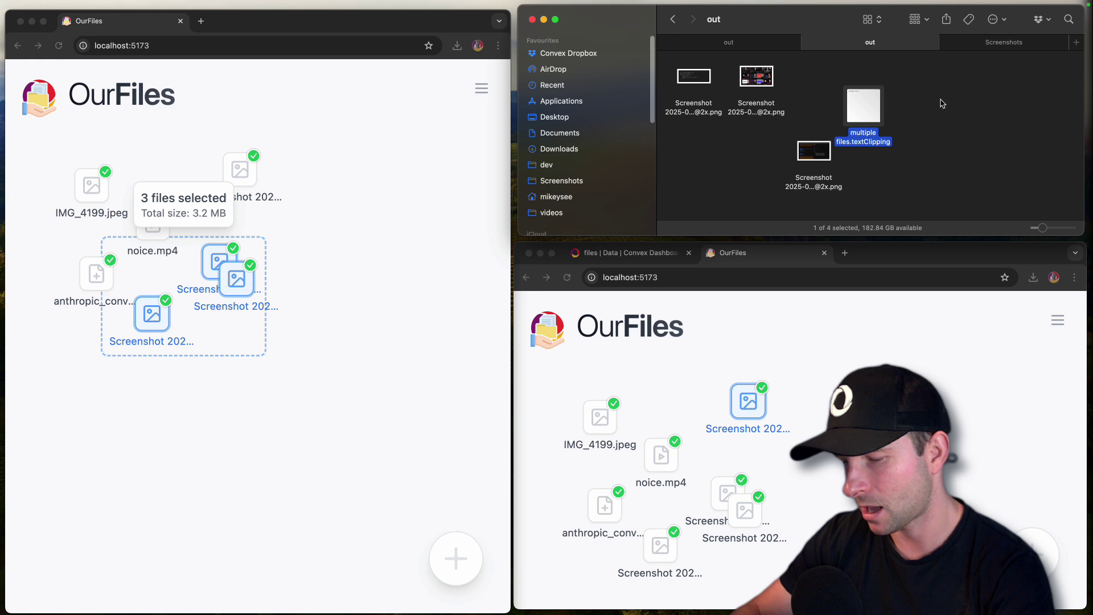
pyautogui.press('super+BackSpace')
pyautogui.click(370, 281)
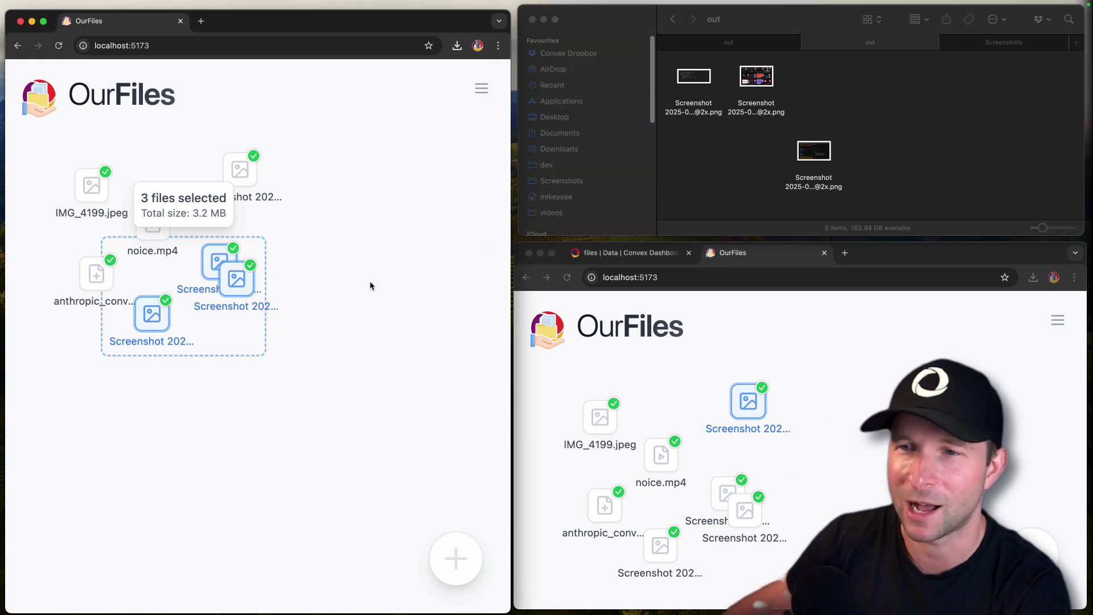
pyautogui.click(358, 307)
pyautogui.click(309, 279)
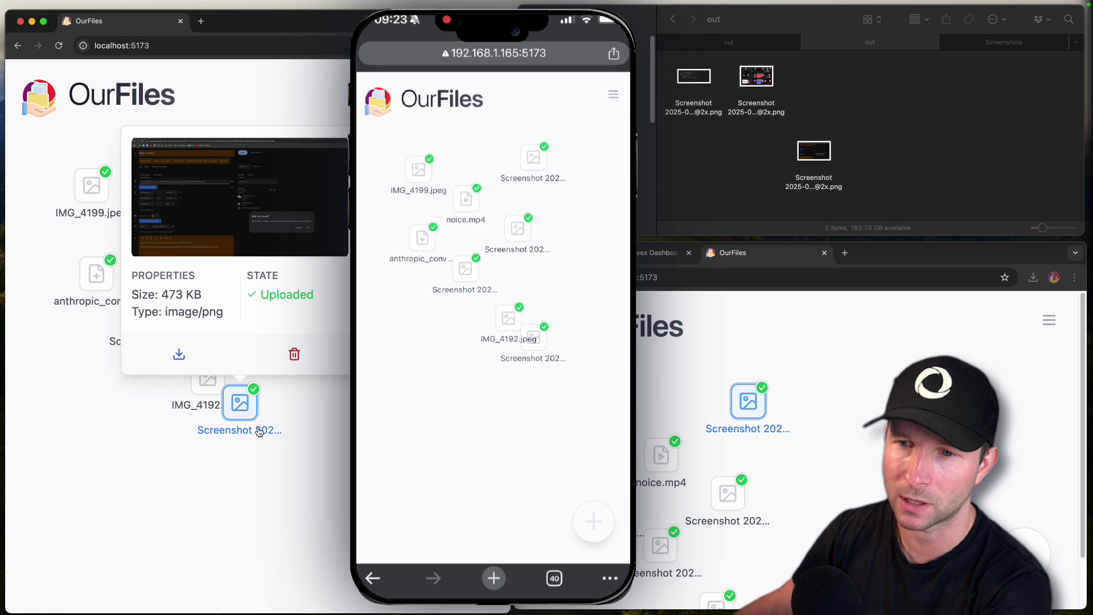
# Download IMG_4192.jpeg from its details popover to the computer.
pyautogui.moveTo(258, 437); pyautogui.dragTo(383, 436)
pyautogui.click(197, 386)
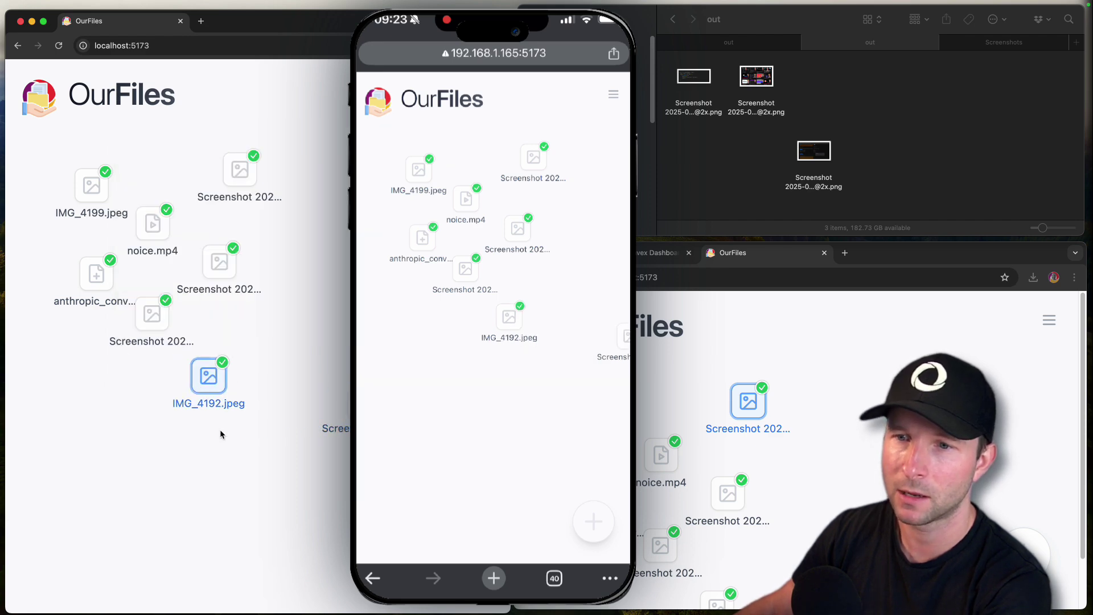
pyautogui.click(208, 377)
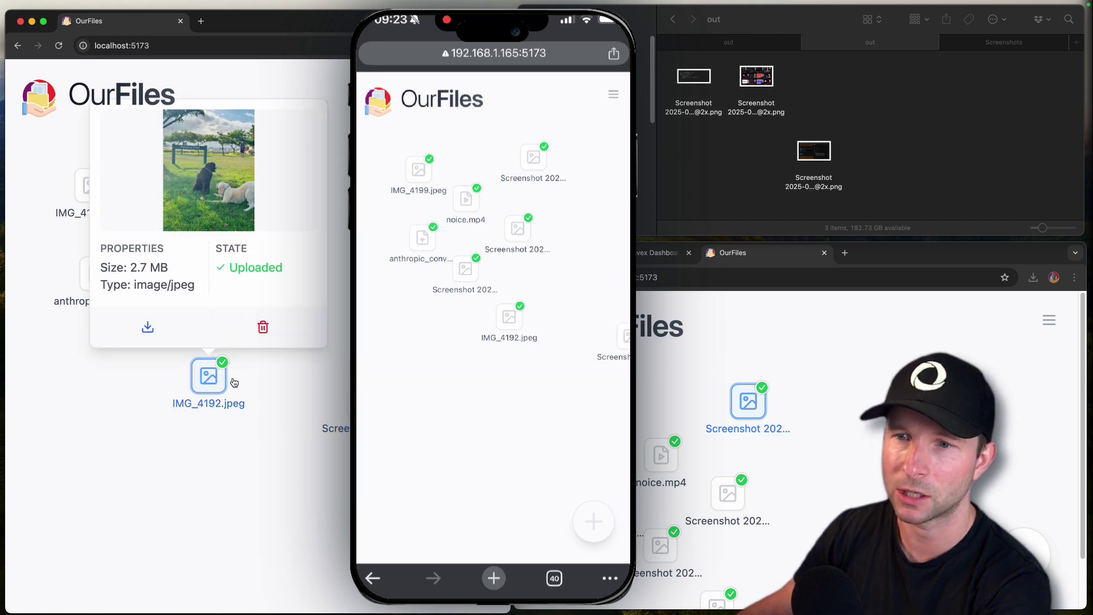
pyautogui.click(147, 327)
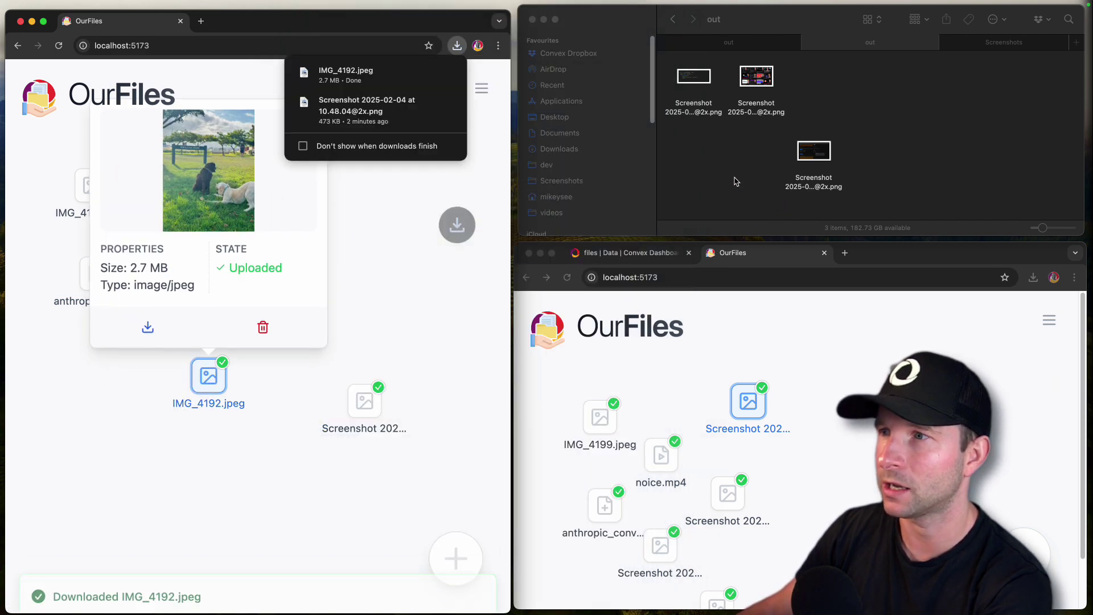
# Open the downloaded IMG_4192.jpeg in Preview to confirm the dog photo, then close it.
pyautogui.click(660, 170)
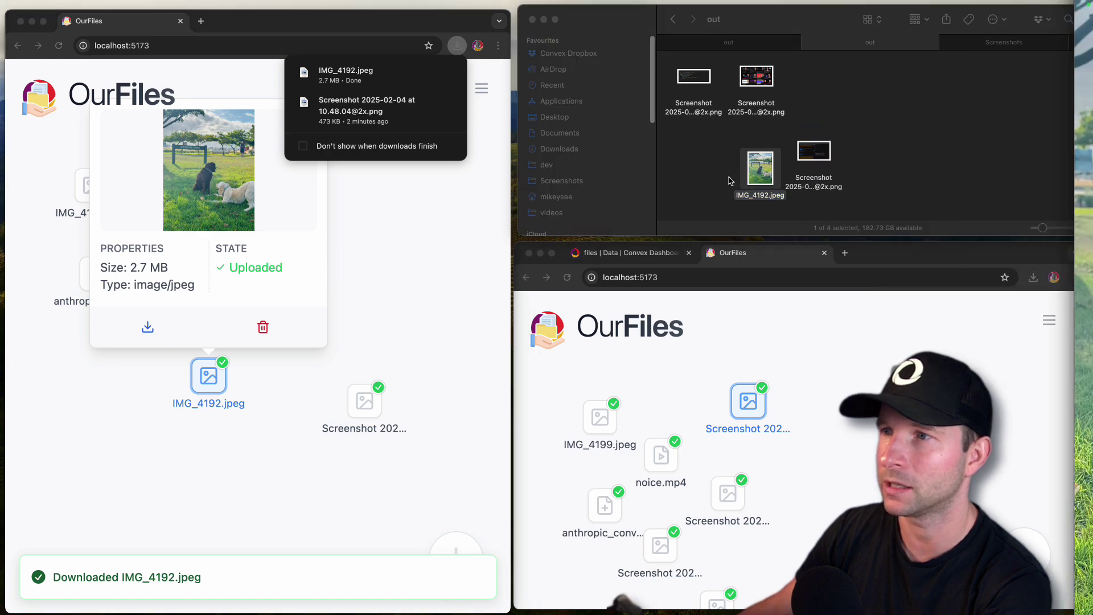
pyautogui.press('super+o')
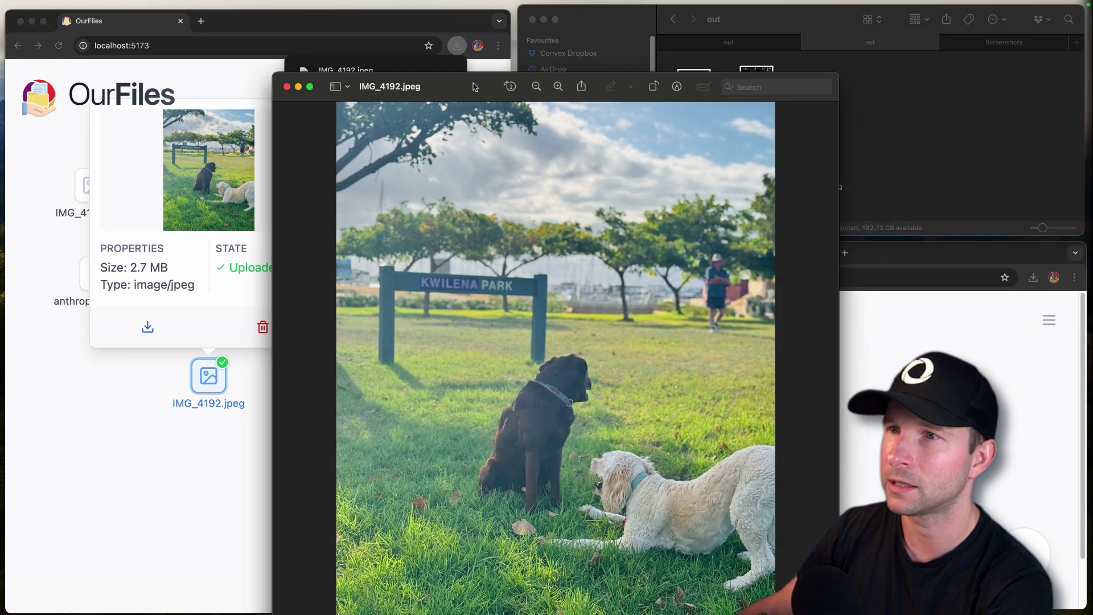
pyautogui.moveTo(492, 79); pyautogui.dragTo(420, 136)
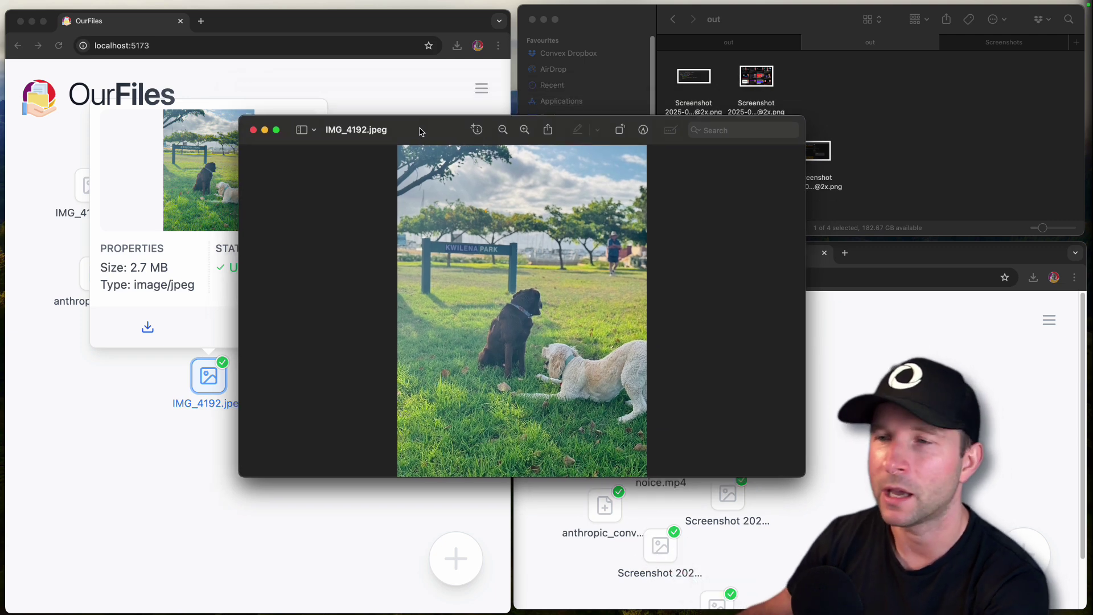
pyautogui.click(332, 536)
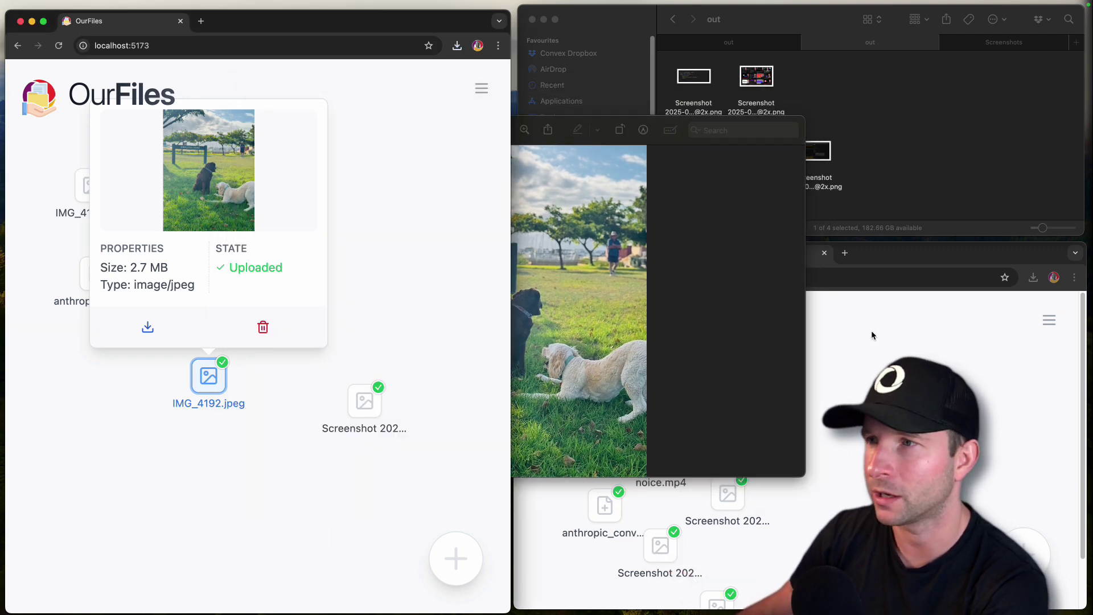
pyautogui.click(525, 147)
pyautogui.press('super+w')
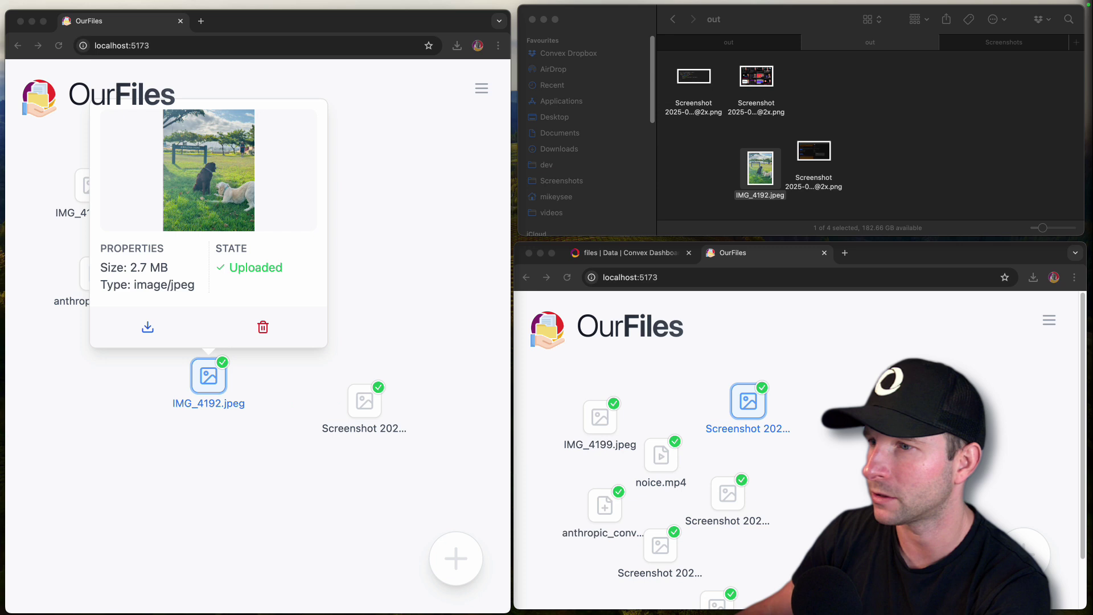
# Open the File Storage page in the Convex Dashboard.
pyautogui.click(618, 255)
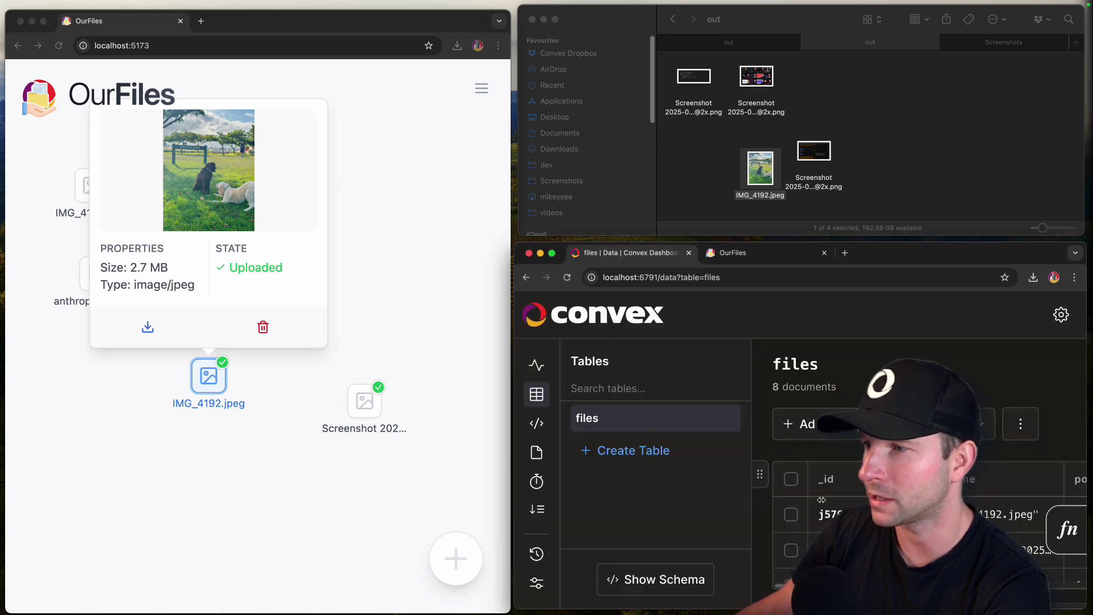
pyautogui.click(605, 278)
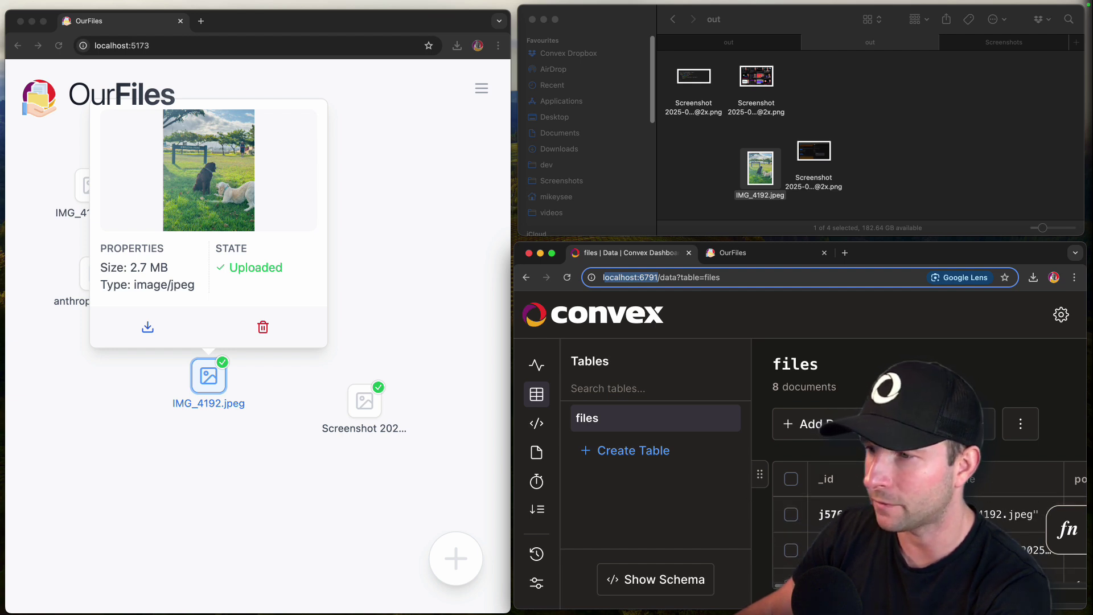
pyautogui.click(536, 452)
# Upload IMG_4192.jpeg into OurFiles again and marquee-select six files on the canvas.
pyautogui.click(424, 291)
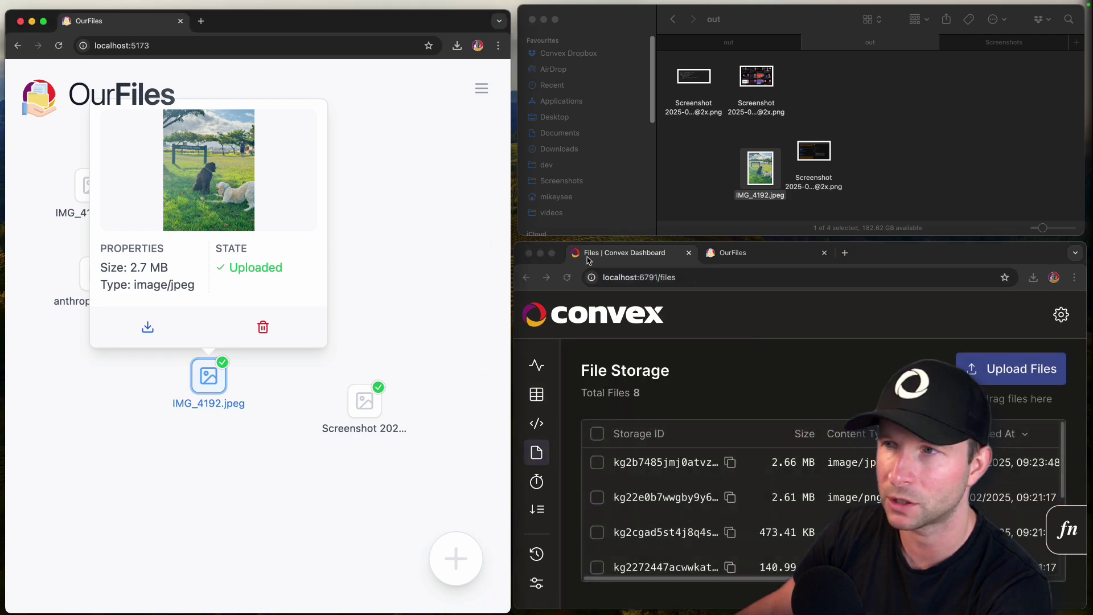
pyautogui.click(758, 100)
pyautogui.moveTo(761, 171); pyautogui.dragTo(401, 239)
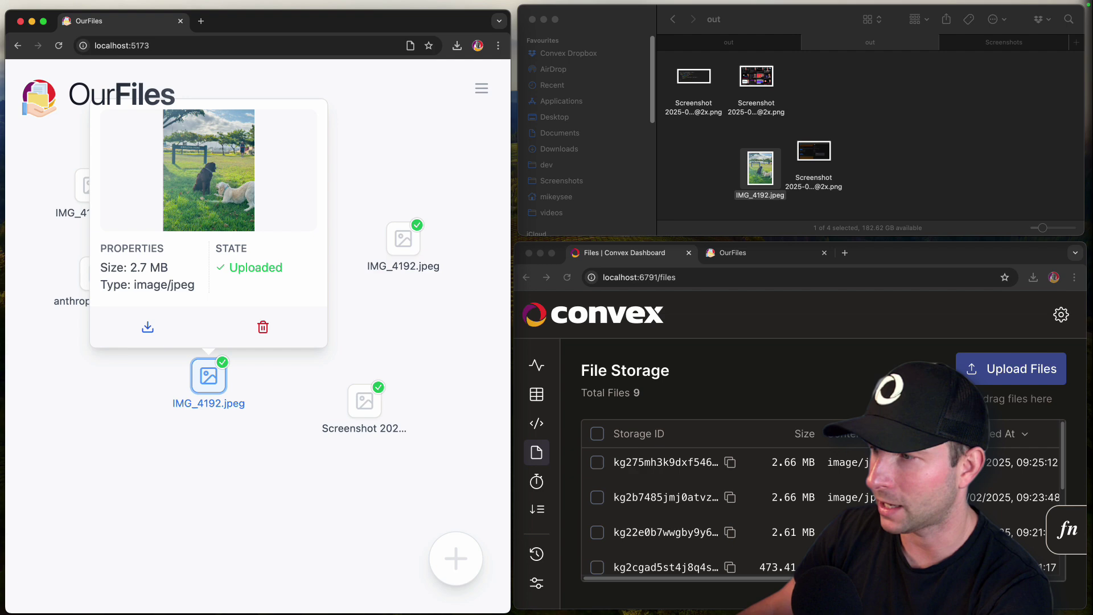
pyautogui.scroll(-3, 655, 456)
pyautogui.click(442, 347)
pyautogui.moveTo(466, 172); pyautogui.dragTo(151, 434)
# Delete the six selected files and check the Convex files data table.
pyautogui.press('Delete')
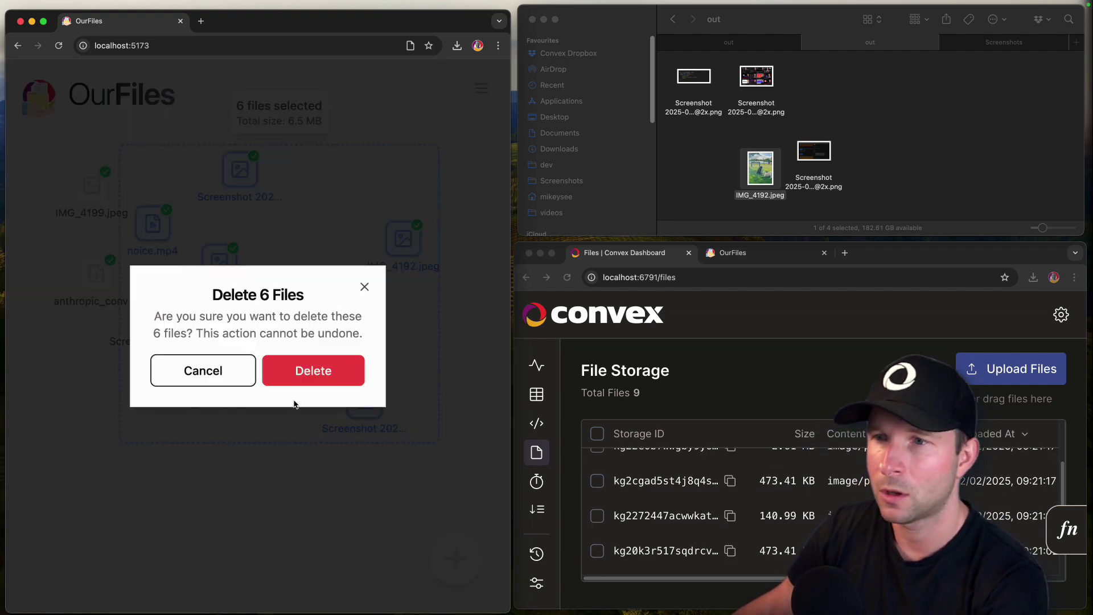
pyautogui.click(313, 370)
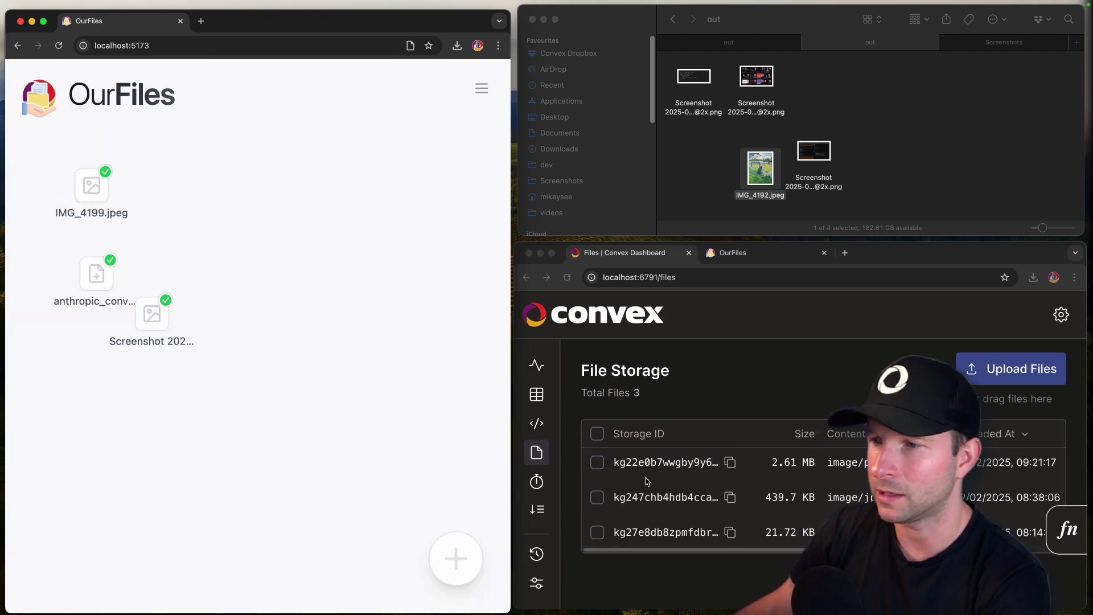
pyautogui.click(536, 395)
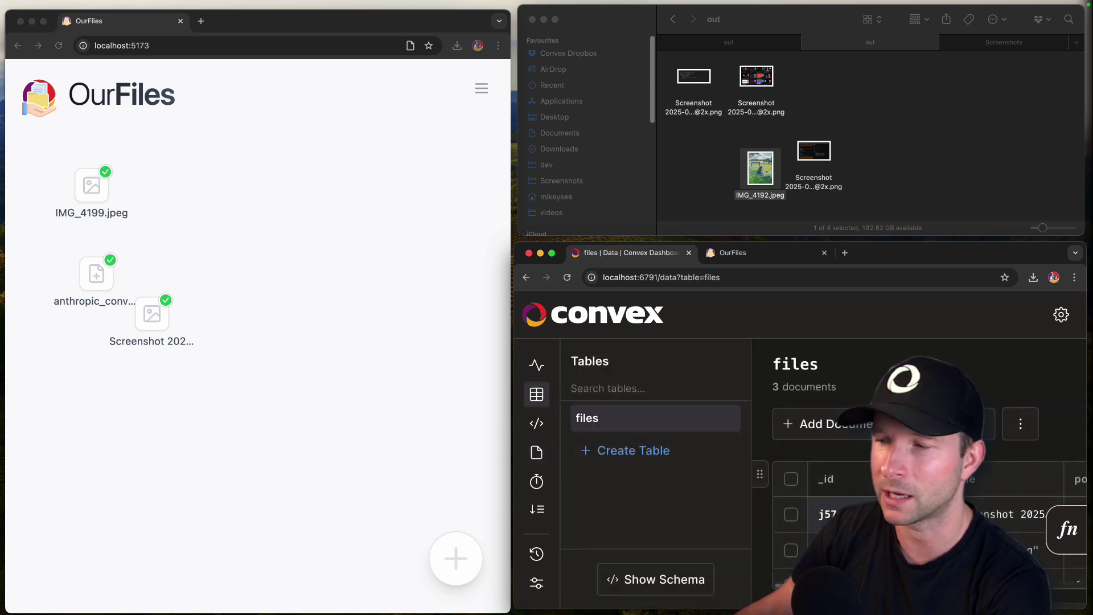
pyautogui.scroll(-1, 923, 530)
# Select and delete the remaining three files, leaving the canvas empty.
pyautogui.click(90, 279)
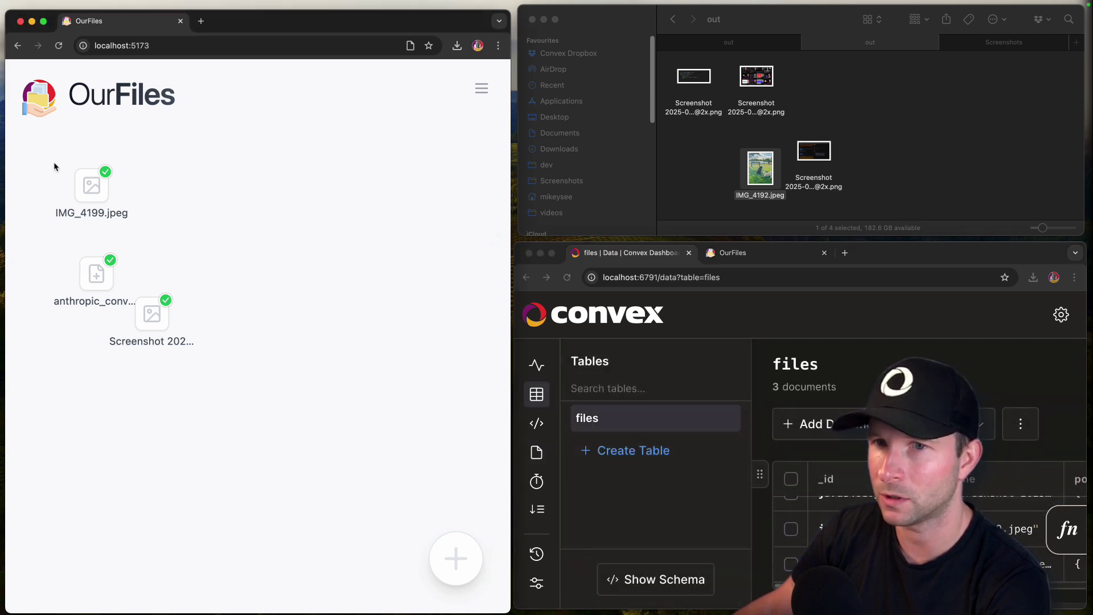
pyautogui.moveTo(53, 162); pyautogui.dragTo(219, 385)
pyautogui.press('BackSpace')
pyautogui.click(312, 369)
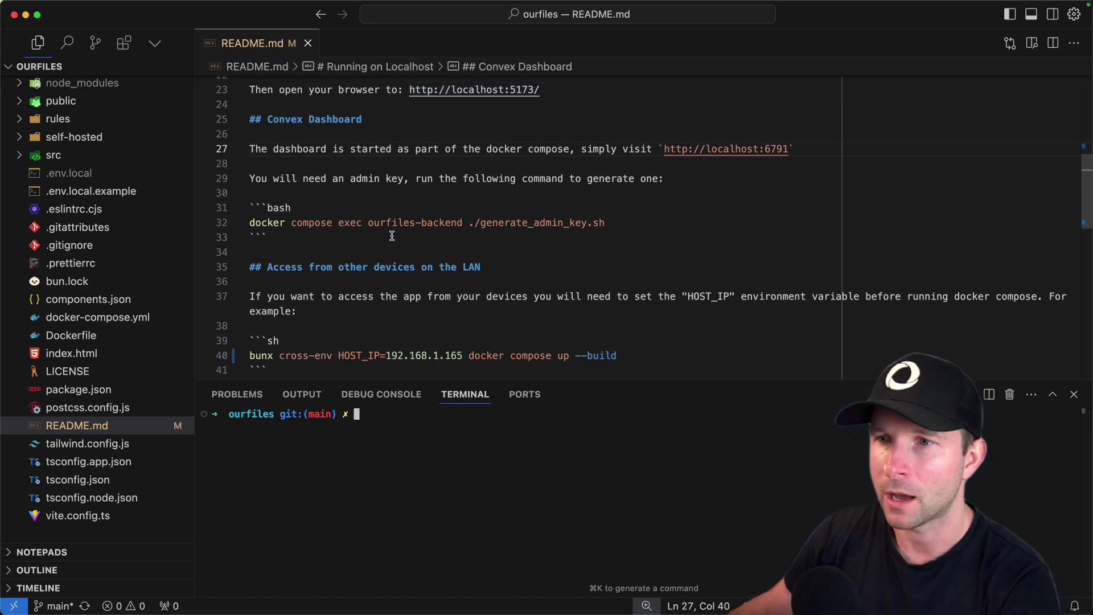
# Run docker compose up --build in the VS Code terminal to build and start all services.
pyautogui.scroll(-3, 378, 198)
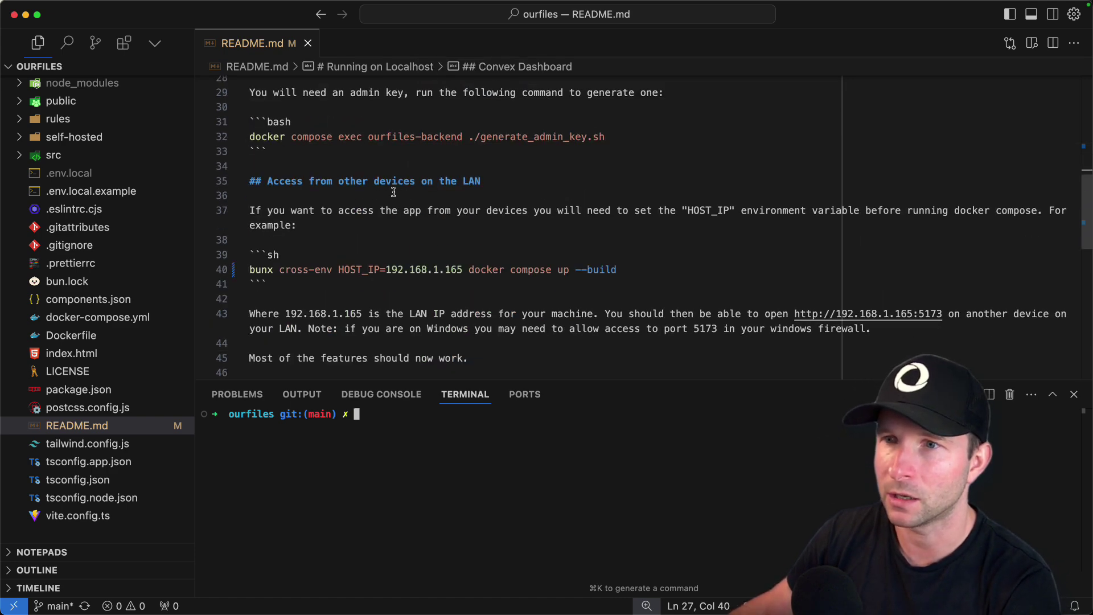
pyautogui.scroll(8, 364, 171)
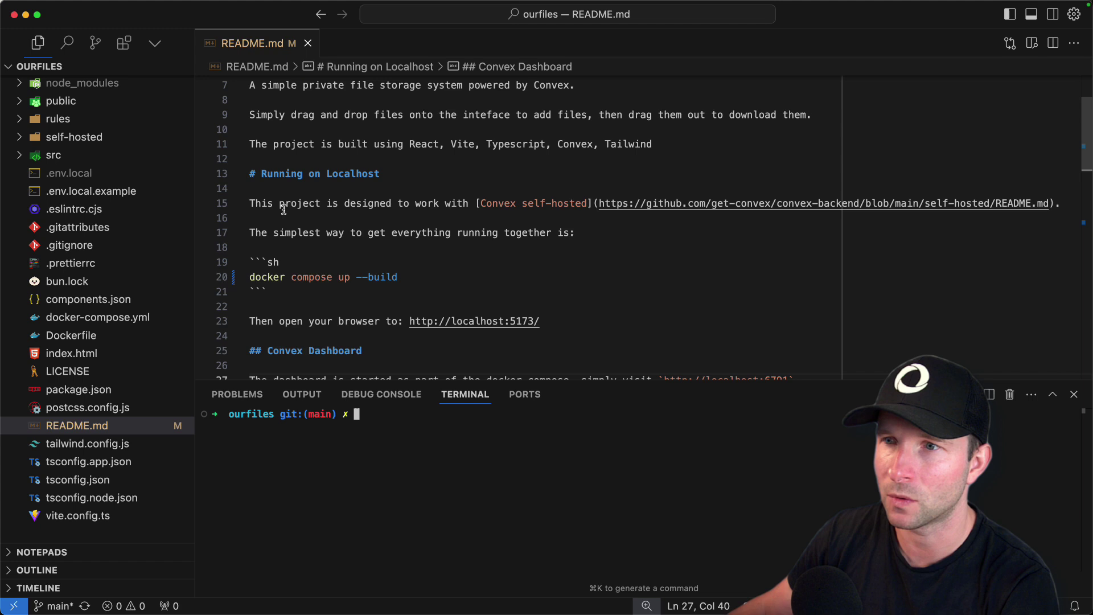
pyautogui.scroll(-1, 370, 258)
pyautogui.click(410, 437)
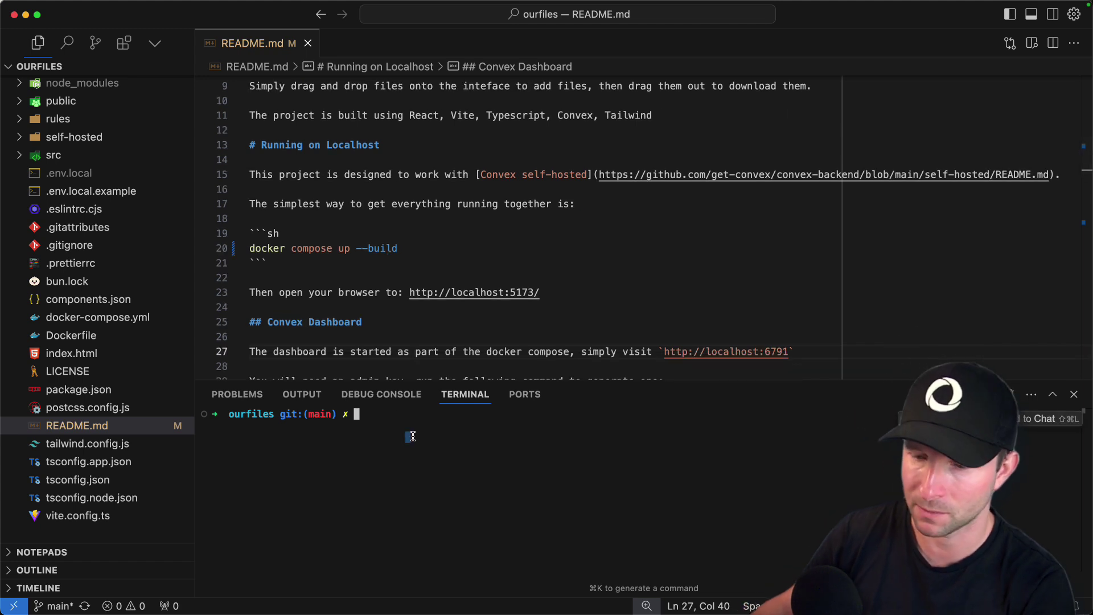
pyautogui.write('docker com')
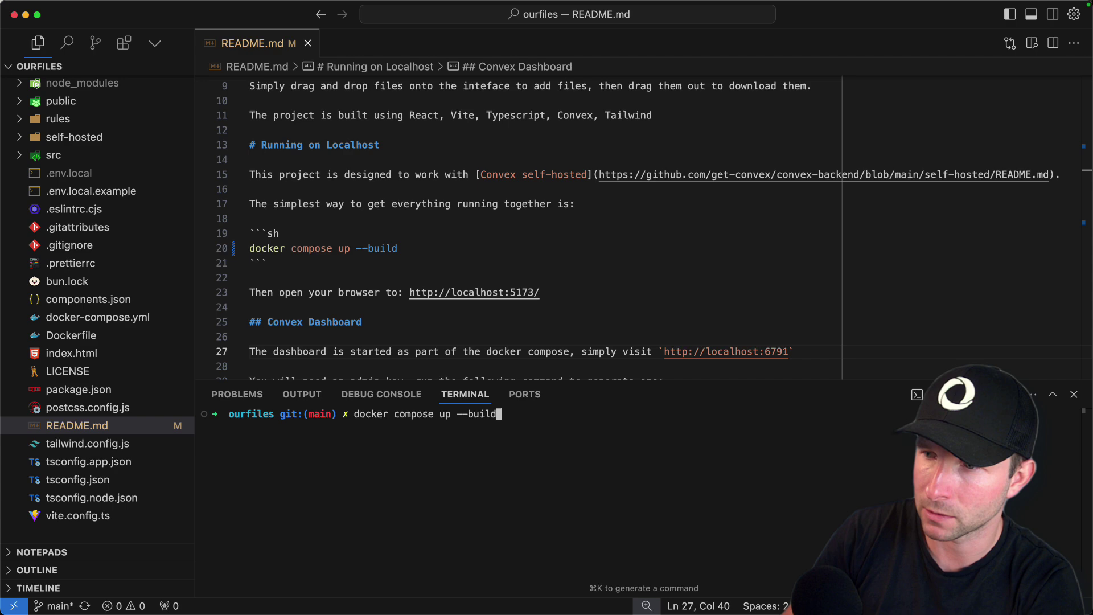
pyautogui.write('pose up --build')
pyautogui.press('Return')
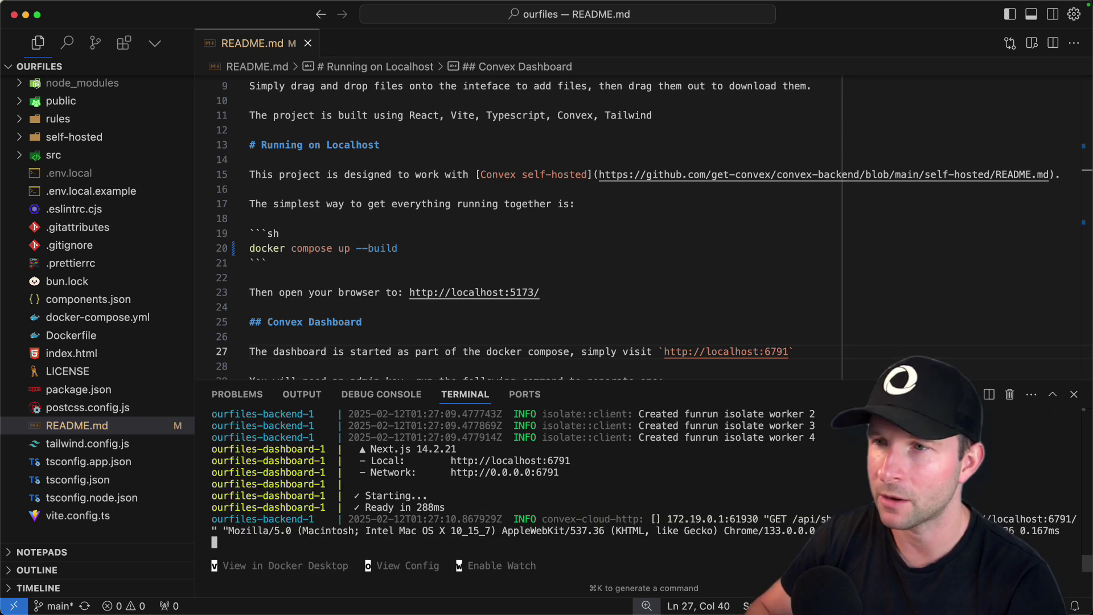
pyautogui.hotkey('ctrl', 'Up')
# Reload OurFiles at localhost:5173 and hide VS Code to reveal the browser windows.
pyautogui.click(231, 238)
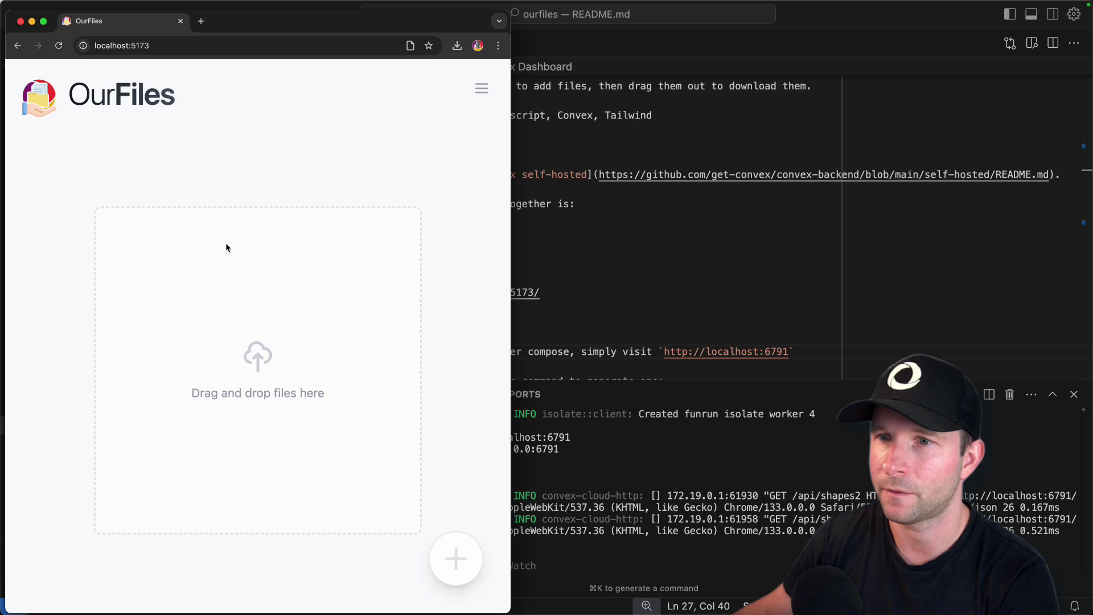
pyautogui.click(60, 48)
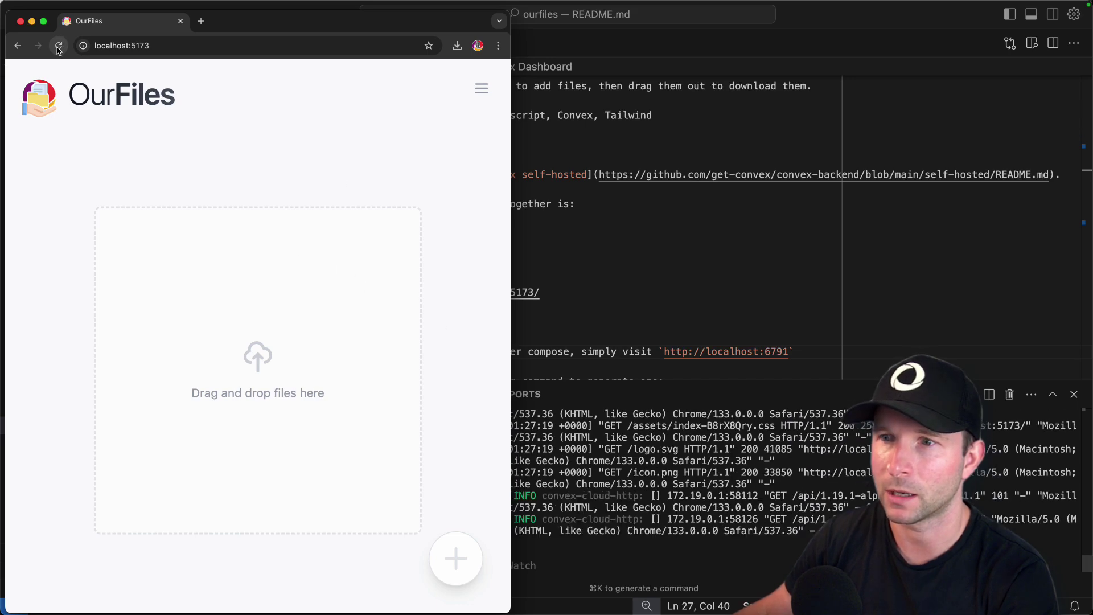
pyautogui.press('super+Tab')
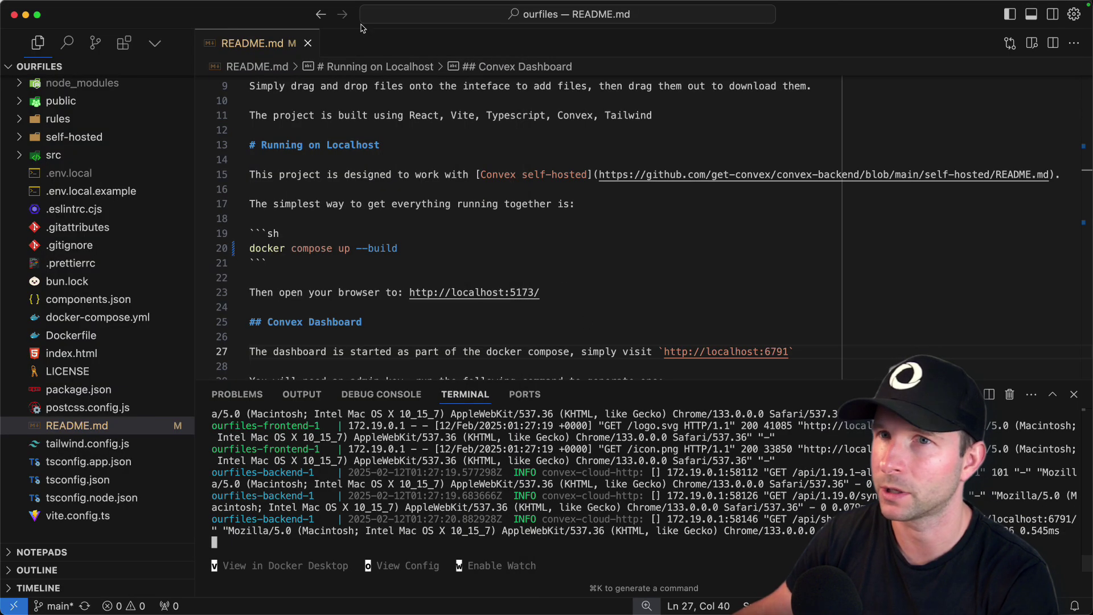
pyautogui.click(26, 14)
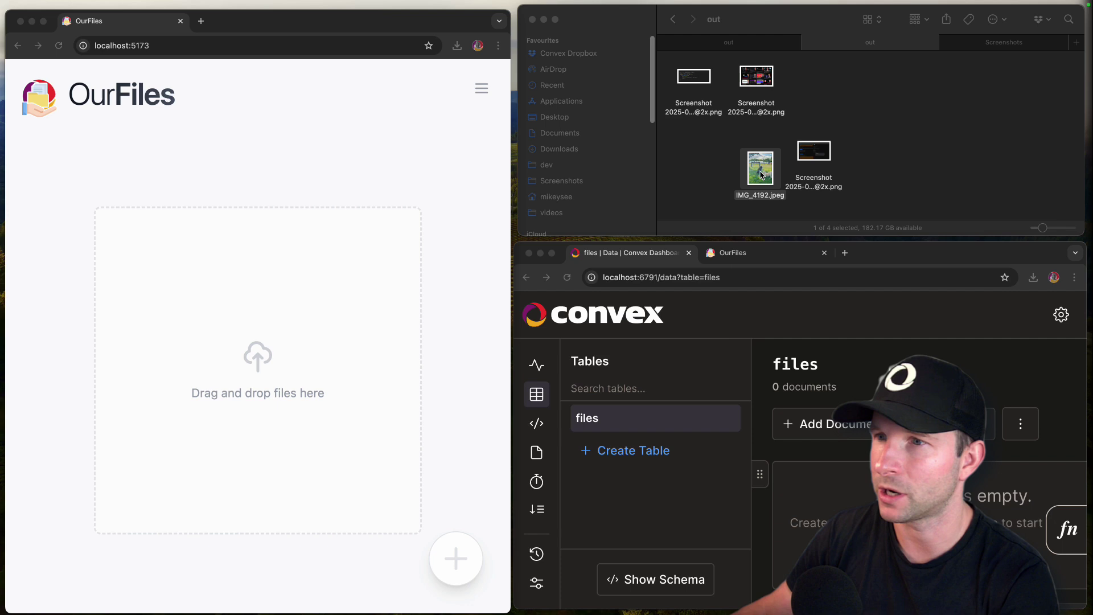
# Upload IMG_4192.jpeg and a screenshot PNG, then refresh Convex to see 2 documents.
pyautogui.moveTo(761, 175); pyautogui.dragTo(342, 206)
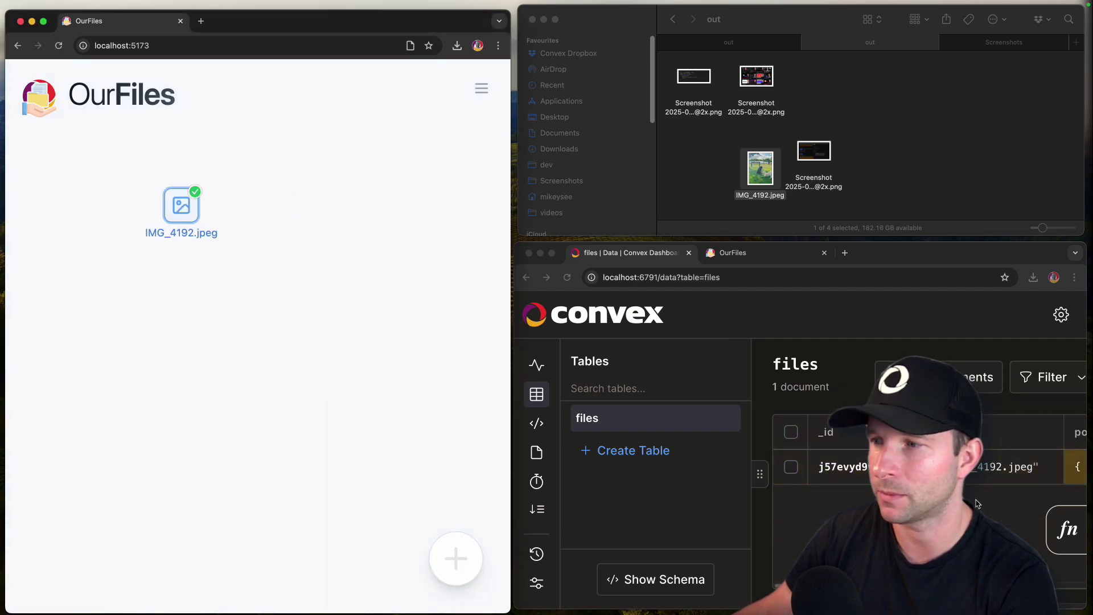
pyautogui.moveTo(814, 150); pyautogui.dragTo(262, 247)
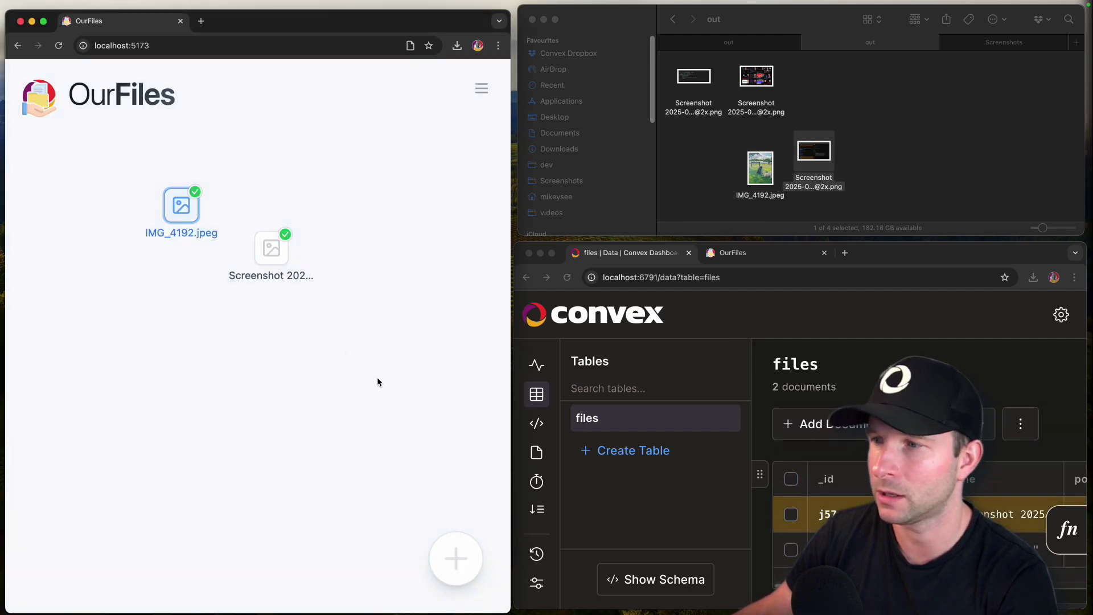
pyautogui.click(566, 276)
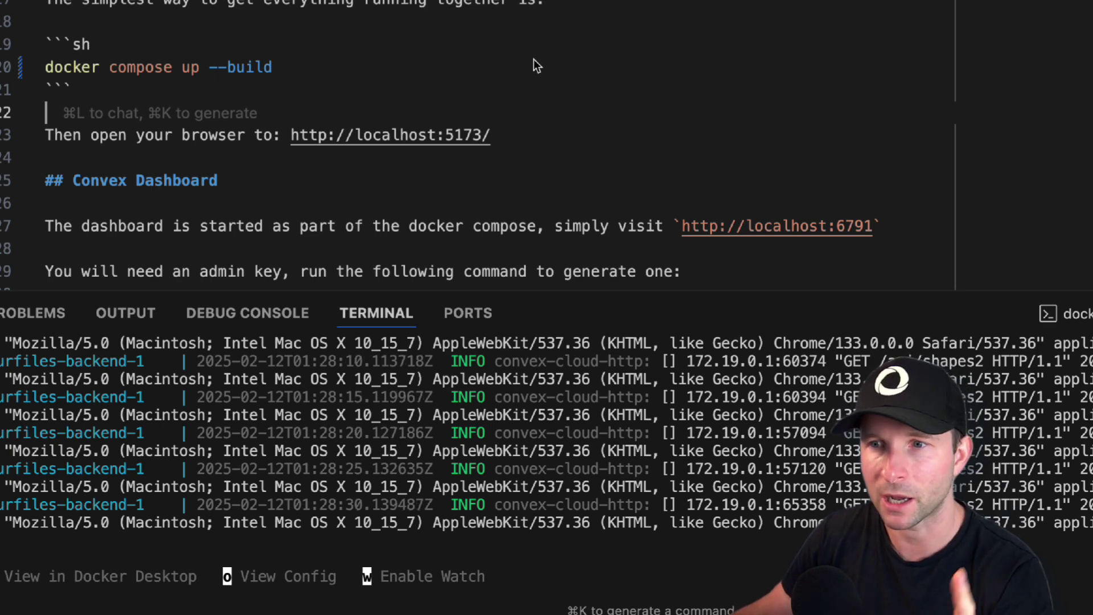
# Find the HOST_IP variable in the README's LAN section.
pyautogui.scroll(-10, 532, 59)
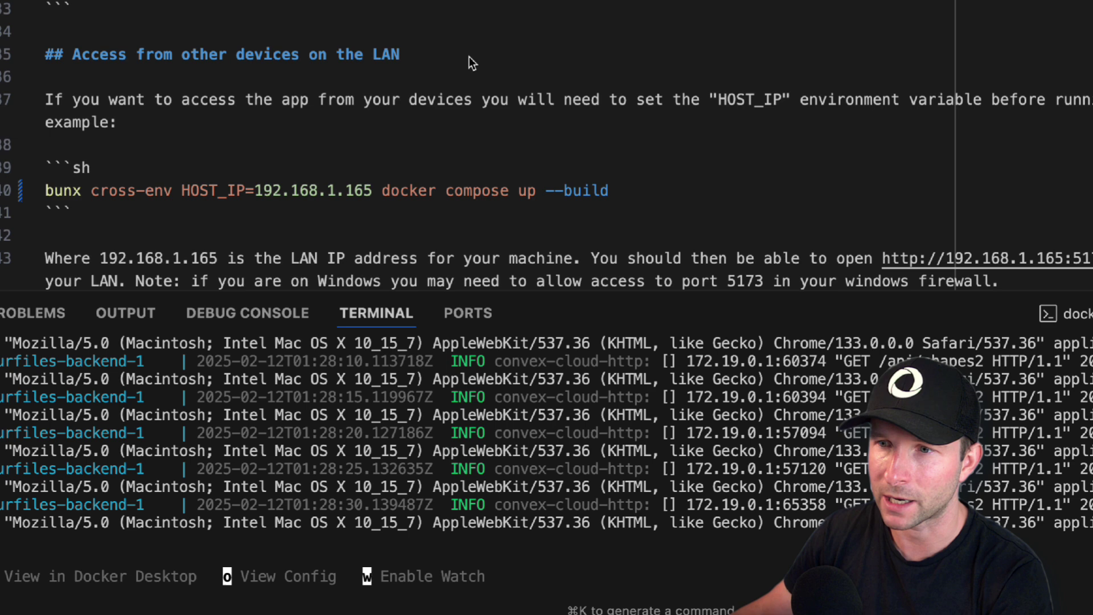
pyautogui.moveTo(49, 146); pyautogui.dragTo(148, 146)
pyautogui.doubleClick(221, 147)
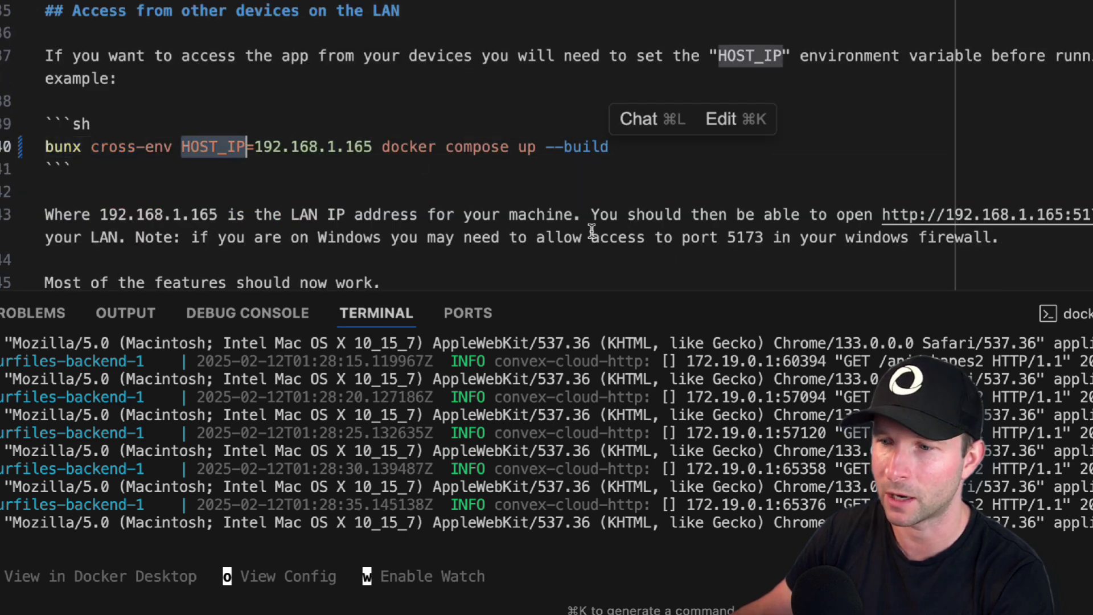
# Stop the containers and relaunch them with the cross-env HOST_IP=192.168.1.165 command.
pyautogui.moveTo(647, 564); pyautogui.dragTo(645, 566)
pyautogui.hotkey('ctrl', 'c')
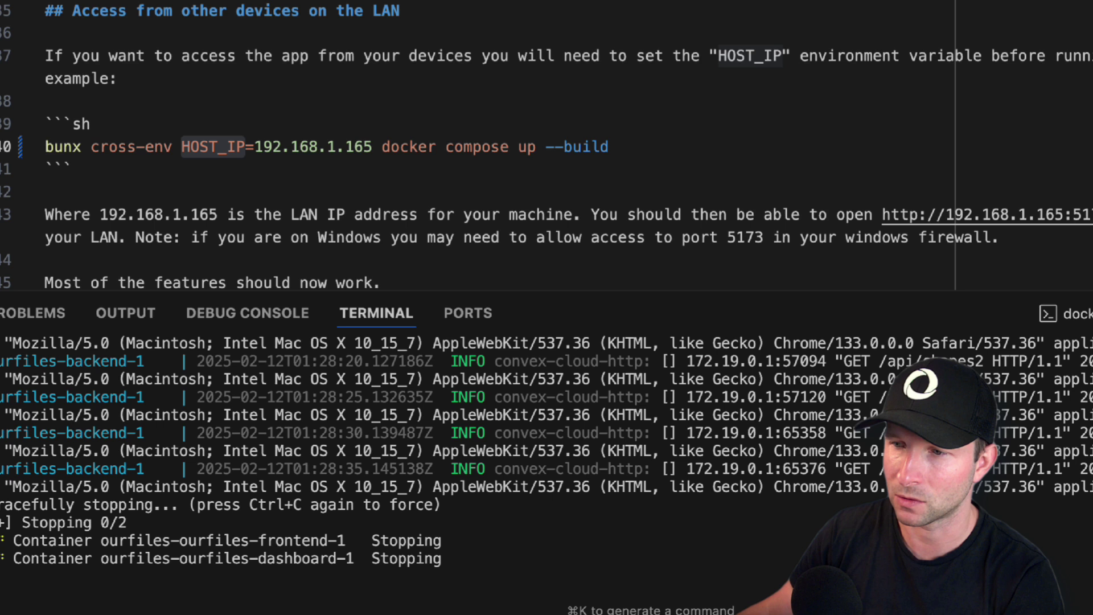
pyautogui.write('exit')
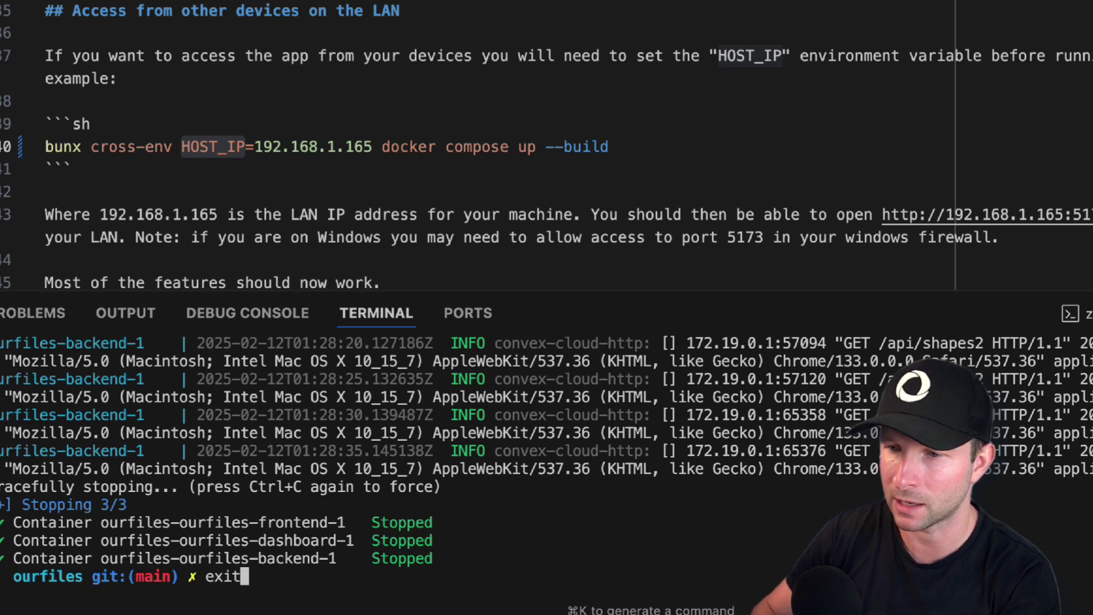
pyautogui.press('Up')
pyautogui.press('Down')
pyautogui.press('Up')
pyautogui.press('Up')
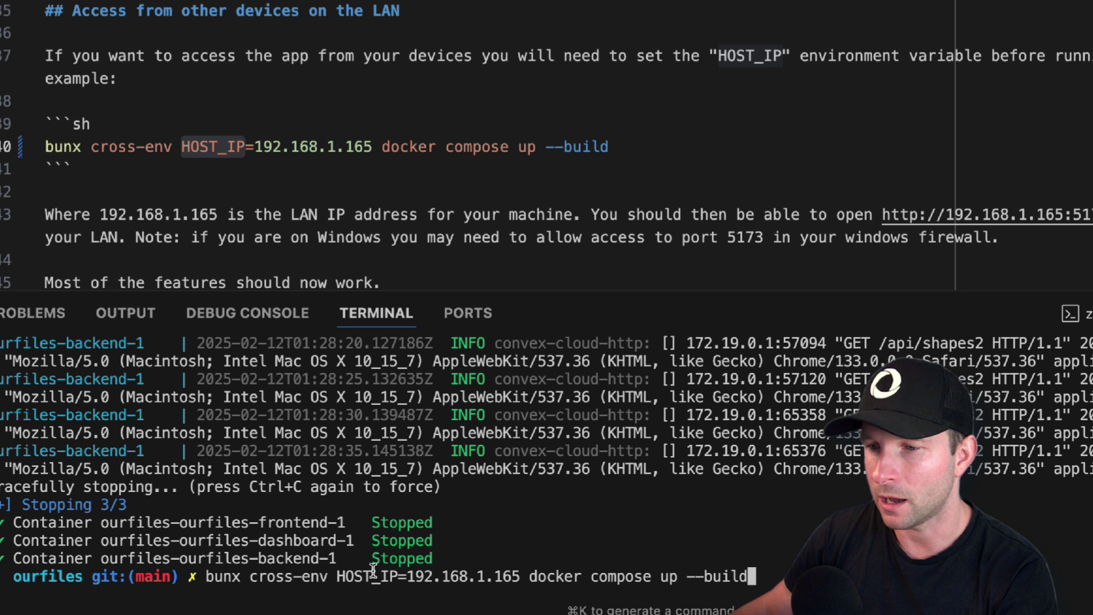
pyautogui.moveTo(346, 577); pyautogui.dragTo(440, 581)
pyautogui.moveTo(519, 582); pyautogui.dragTo(519, 581)
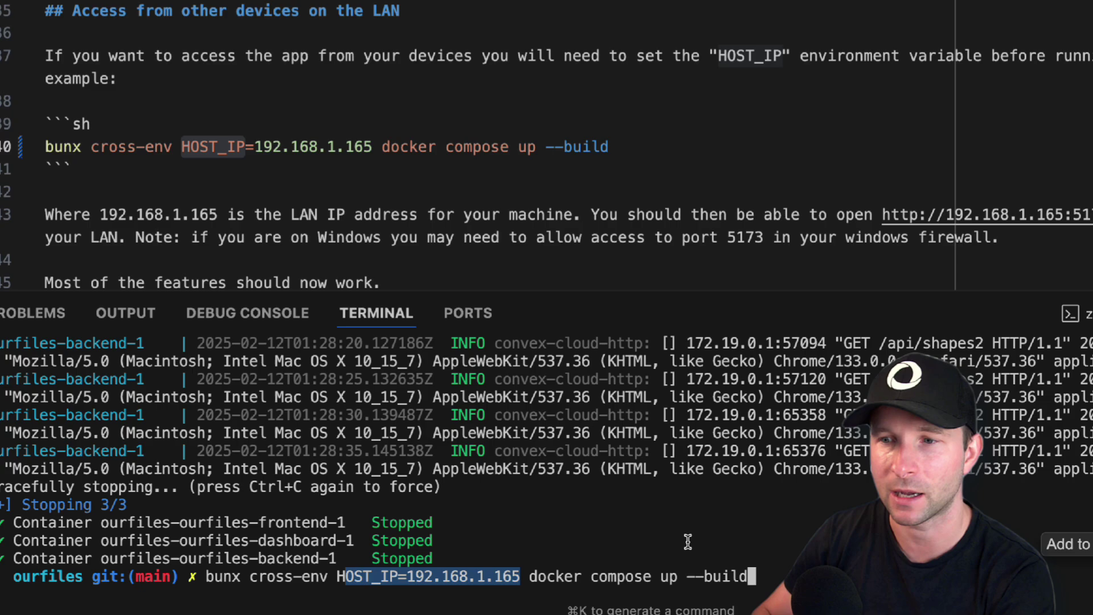
pyautogui.press('Return')
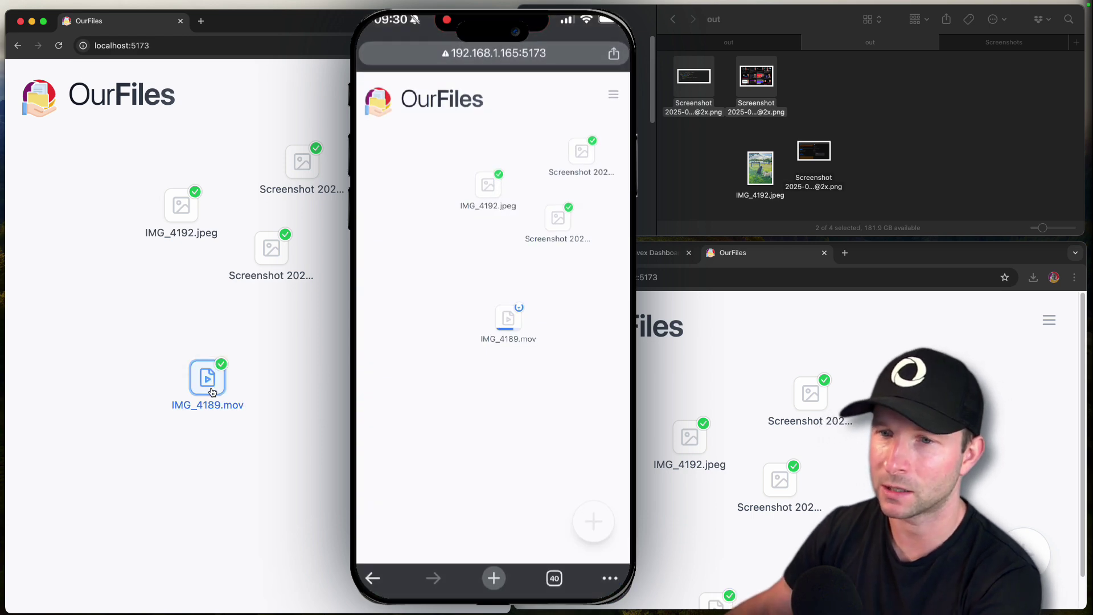
# Check IMG_4189.mov's finished upload on the desktop board and drag its tile further left.
pyautogui.click(208, 379)
pyautogui.click(201, 394)
pyautogui.moveTo(201, 394); pyautogui.dragTo(146, 387)
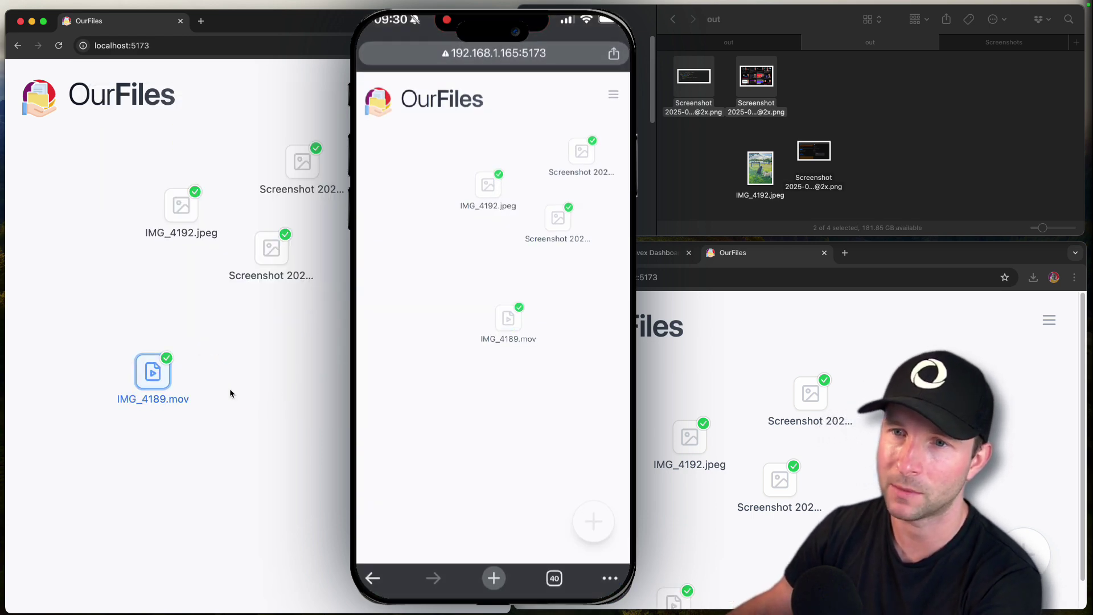
pyautogui.click(185, 383)
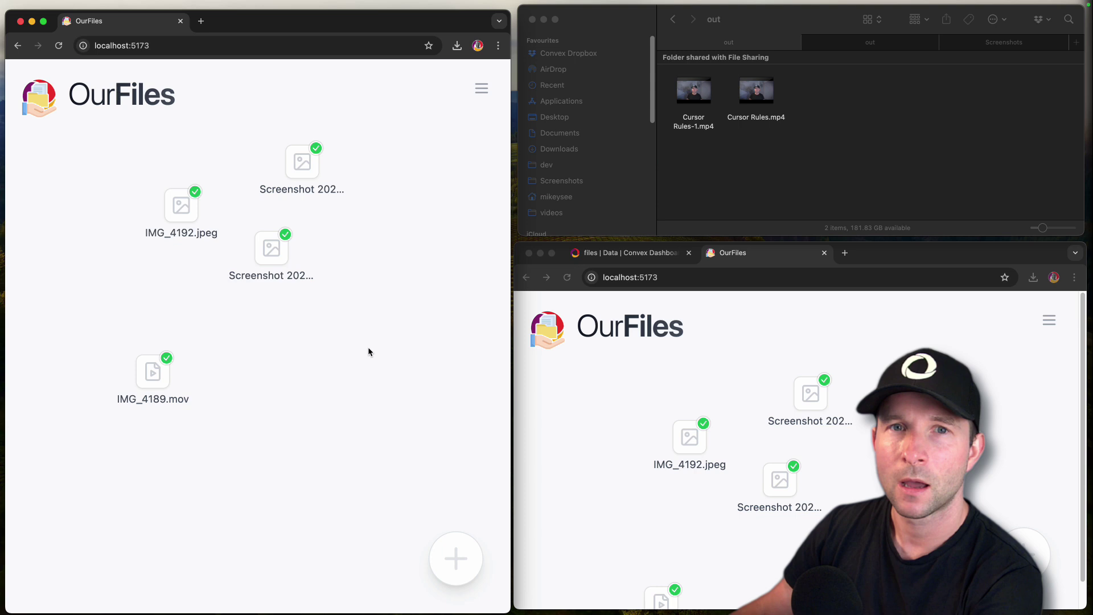
# Drag Cursor Rules.mp4 from Finder into OurFiles to start its 163 MB upload.
pyautogui.click(849, 137)
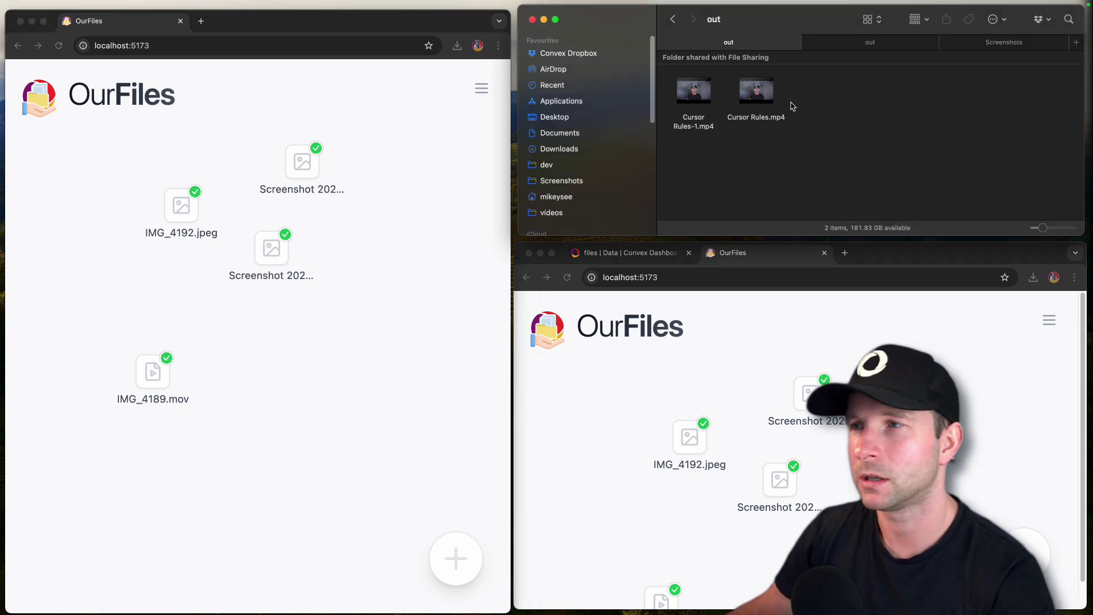
pyautogui.click(758, 102)
pyautogui.moveTo(769, 104); pyautogui.dragTo(335, 347)
# Check the Cursor Rules.mp4 upload progress in its properties card.
pyautogui.click(358, 344)
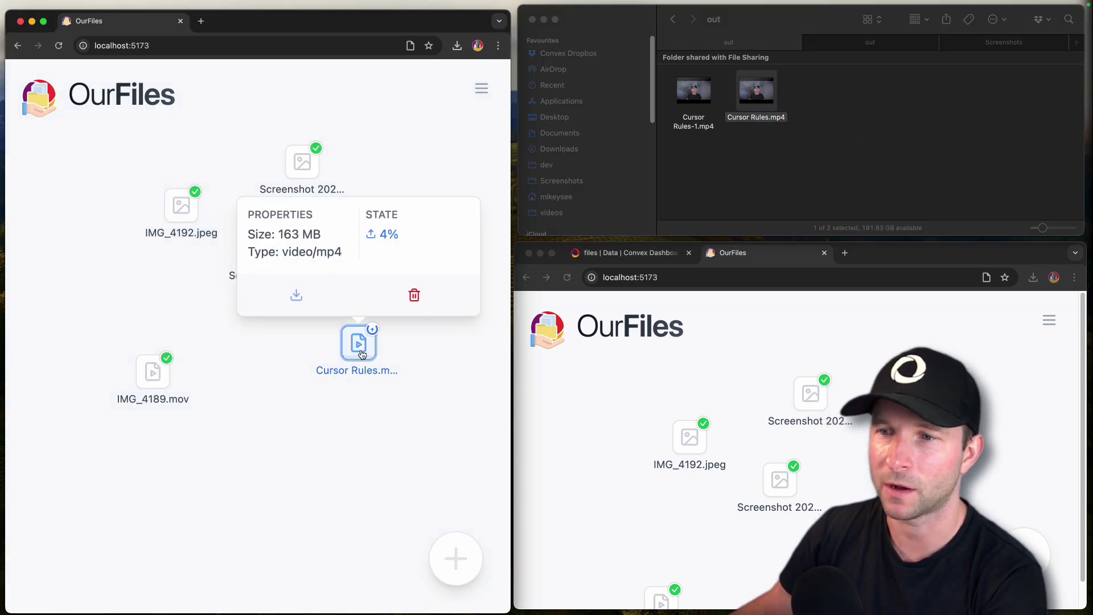
pyautogui.click(59, 46)
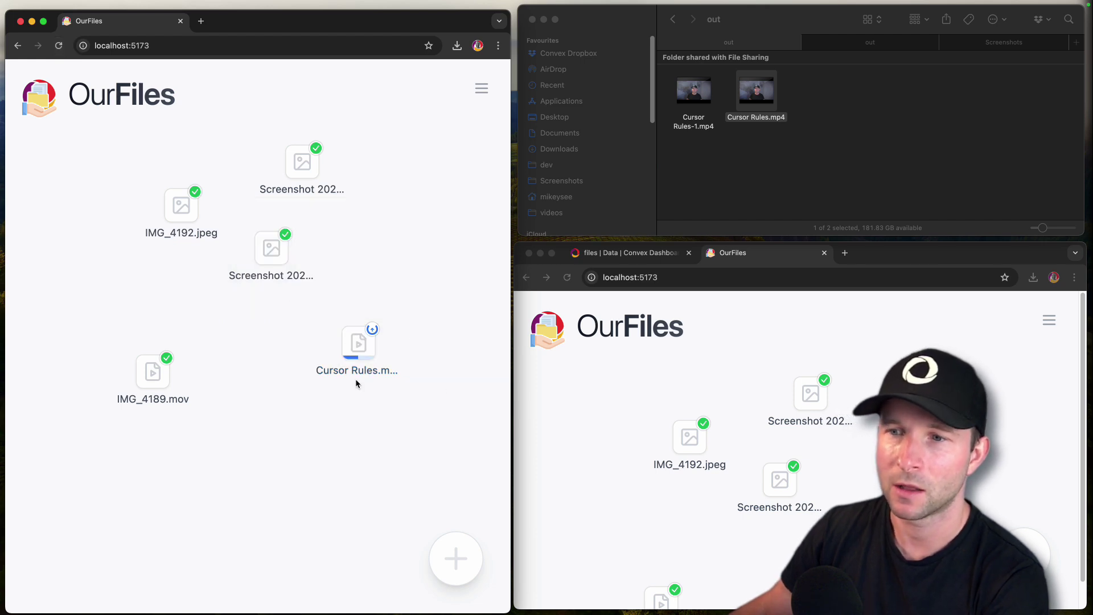
pyautogui.moveTo(325, 335); pyautogui.dragTo(442, 405)
pyautogui.click(359, 344)
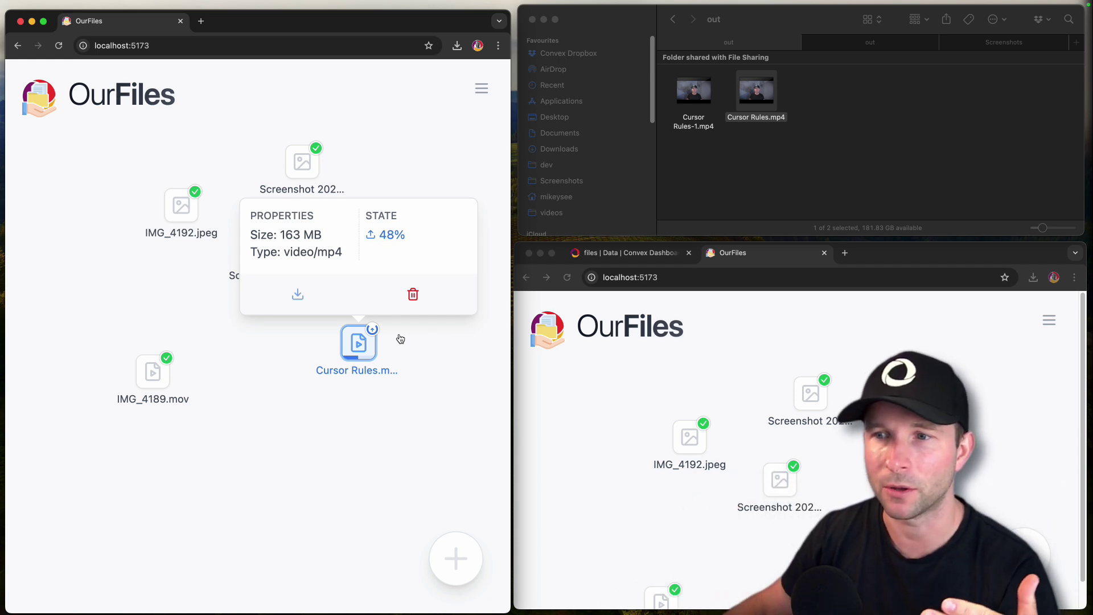
pyautogui.click(358, 456)
# View the timeout error at 48% and delete the failed Cursor Rules.mp4.
pyautogui.moveTo(330, 369); pyautogui.dragTo(418, 406)
pyautogui.click(418, 407)
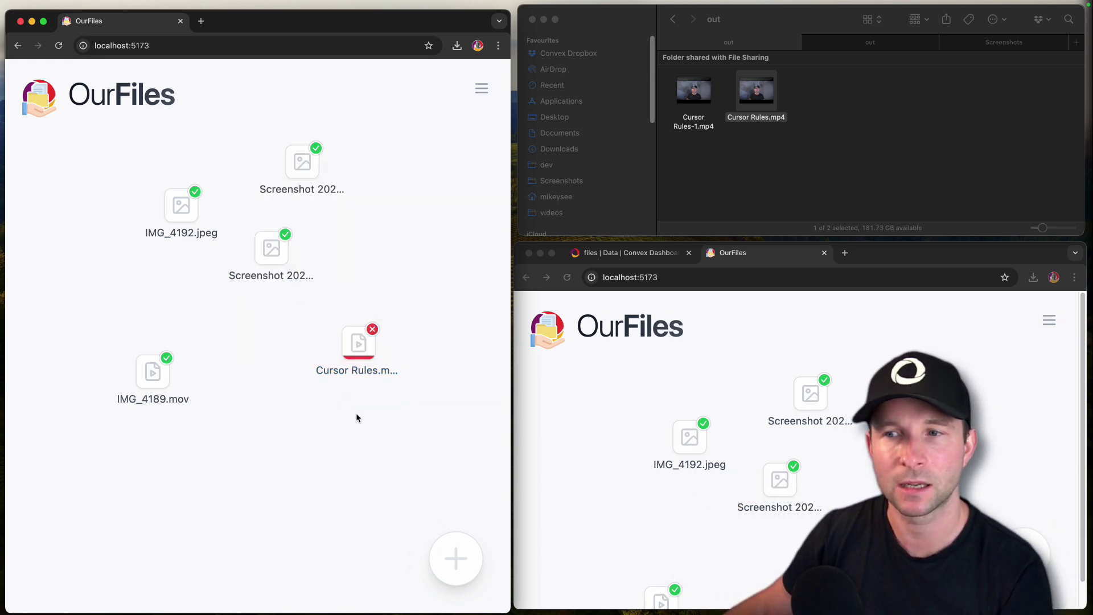
pyautogui.click(356, 353)
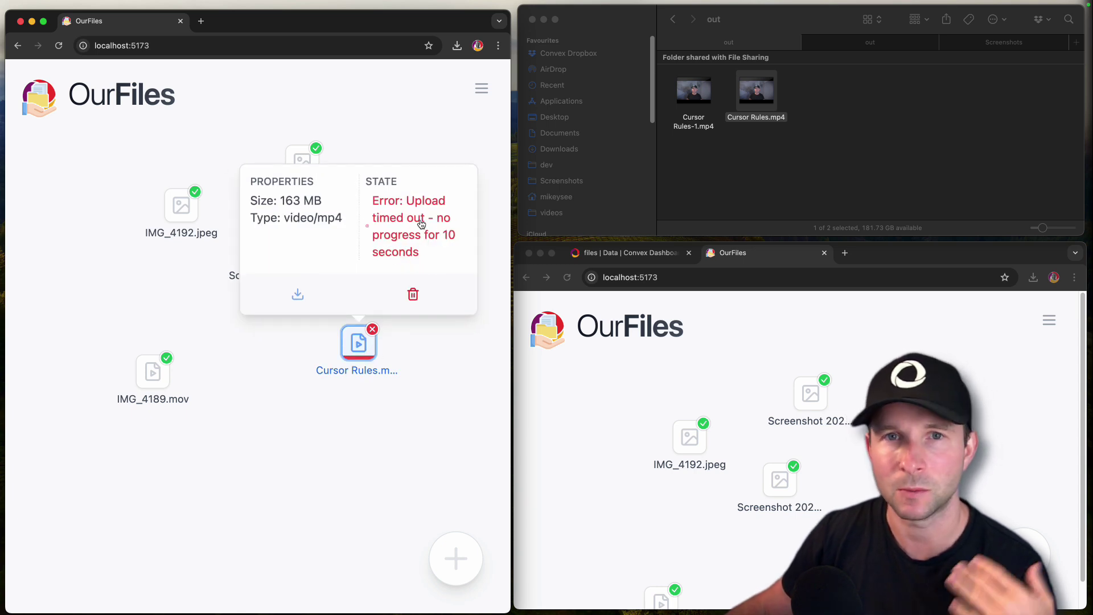
pyautogui.click(425, 307)
pyautogui.click(342, 374)
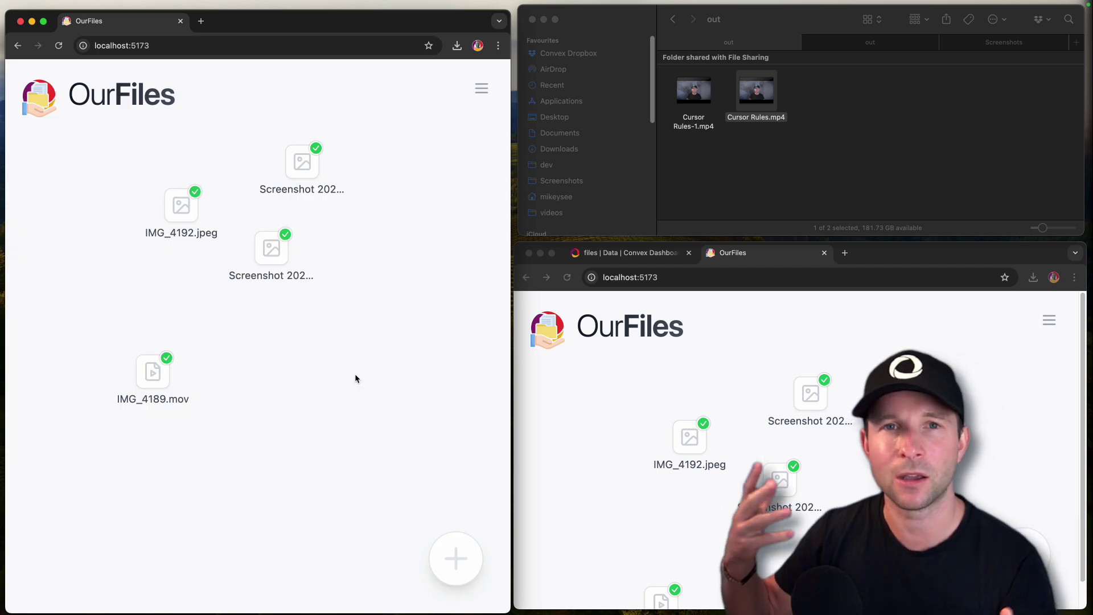